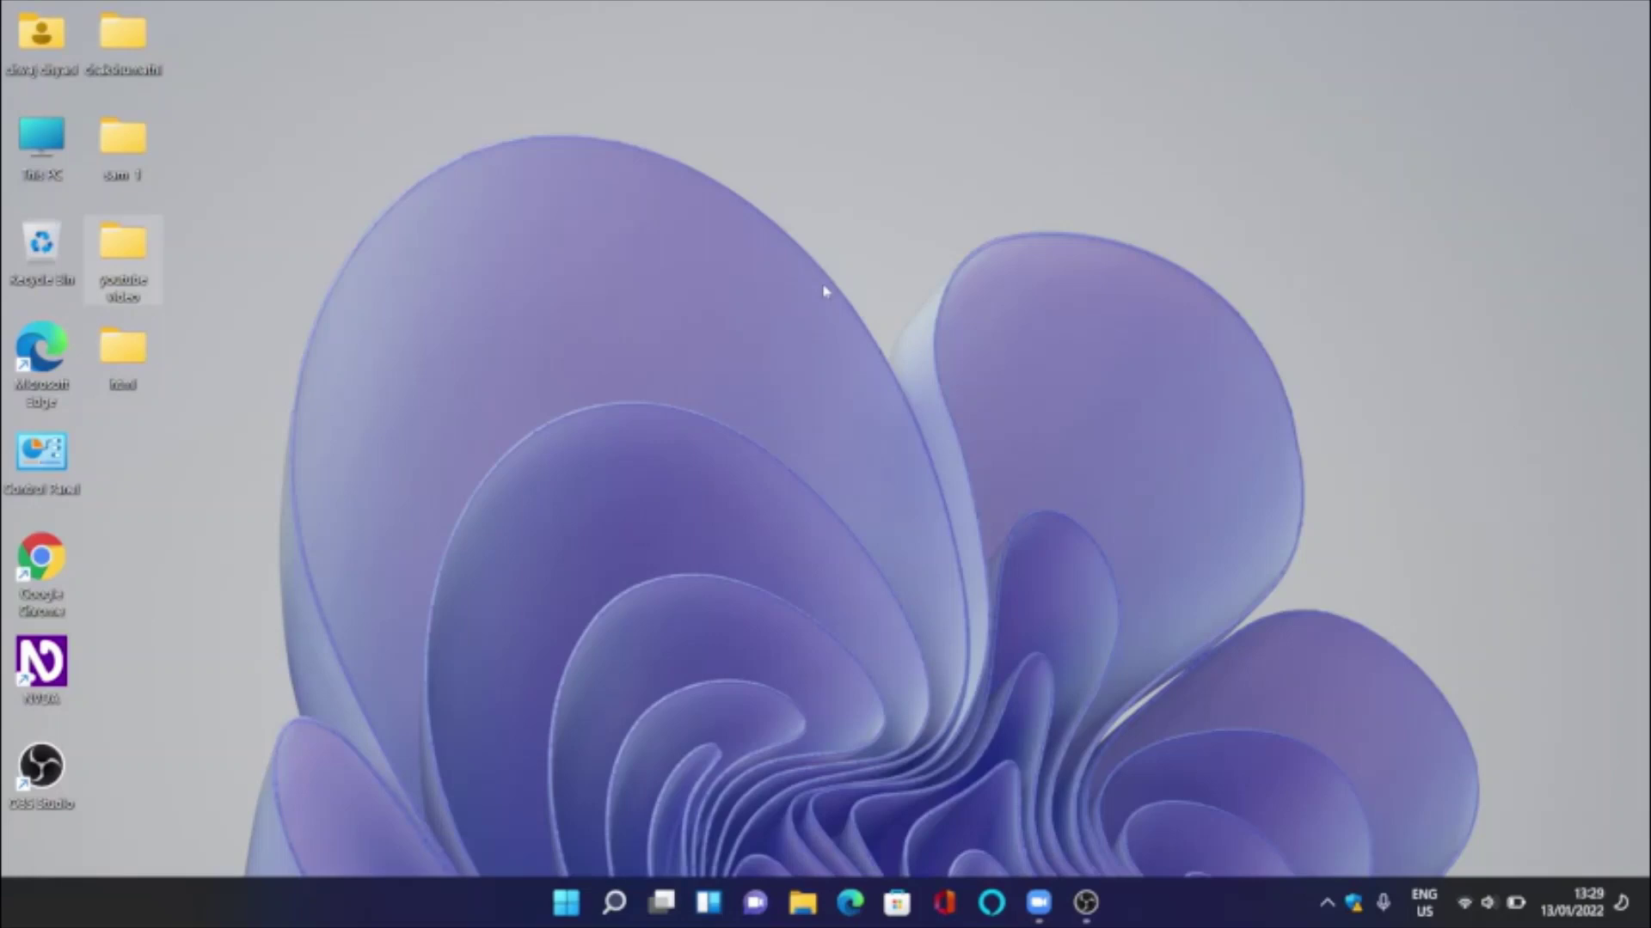
# - Open the Downloads folder through the Run dialog
pyautogui.press('super+r')
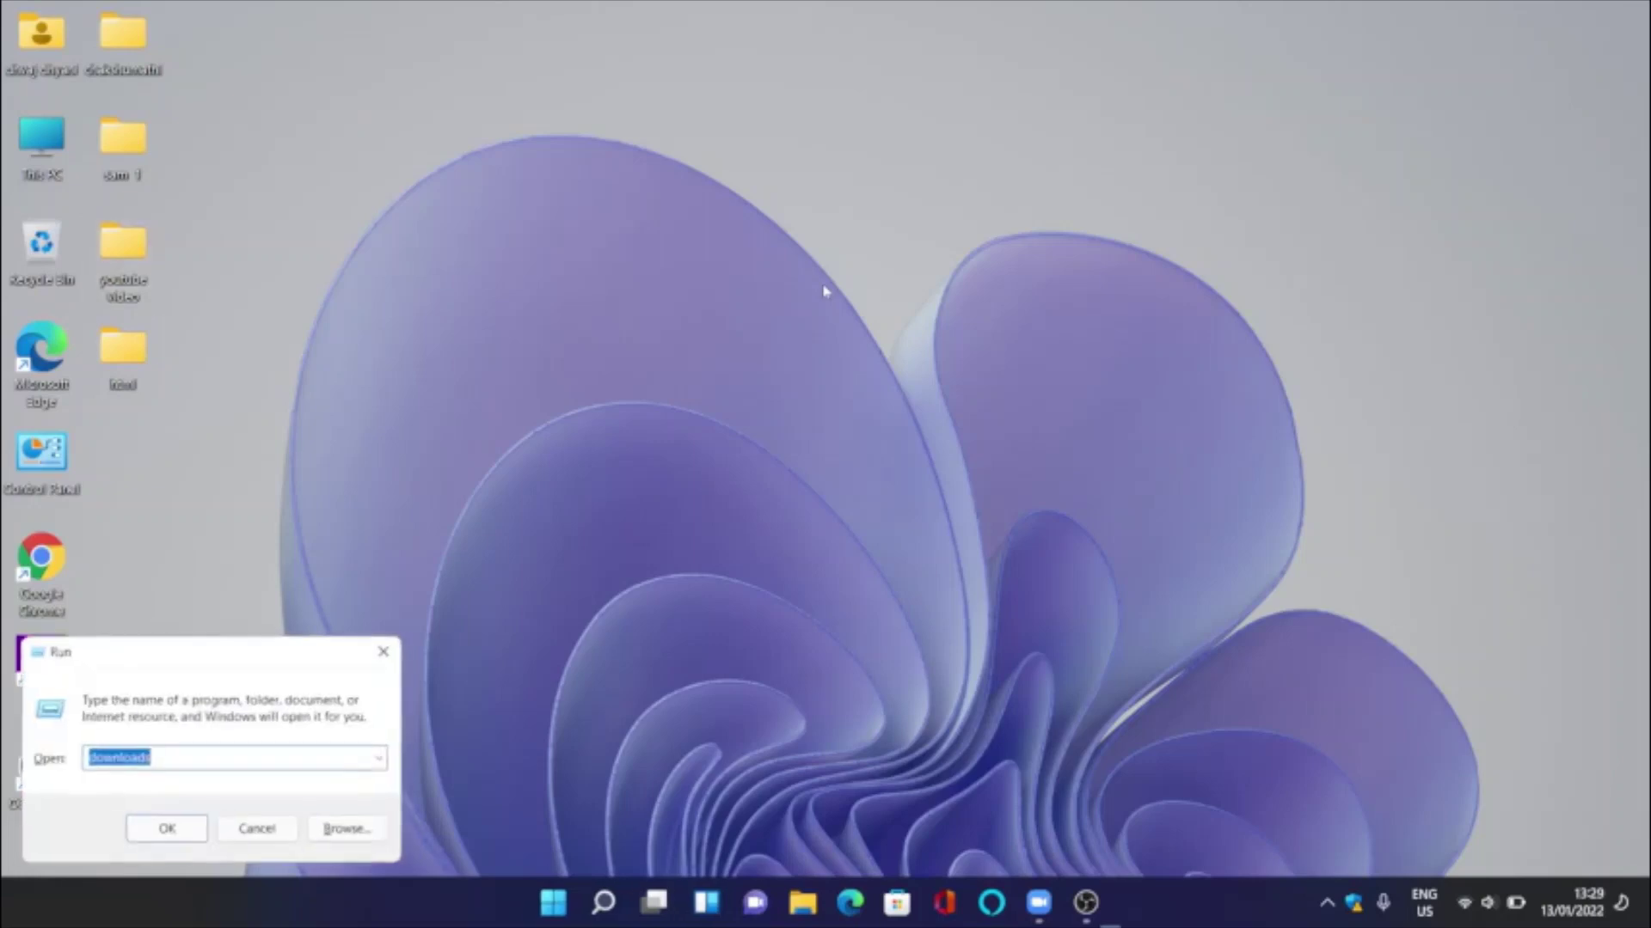
pyautogui.press('Down')
pyautogui.press('Up')
pyautogui.press('Escape')
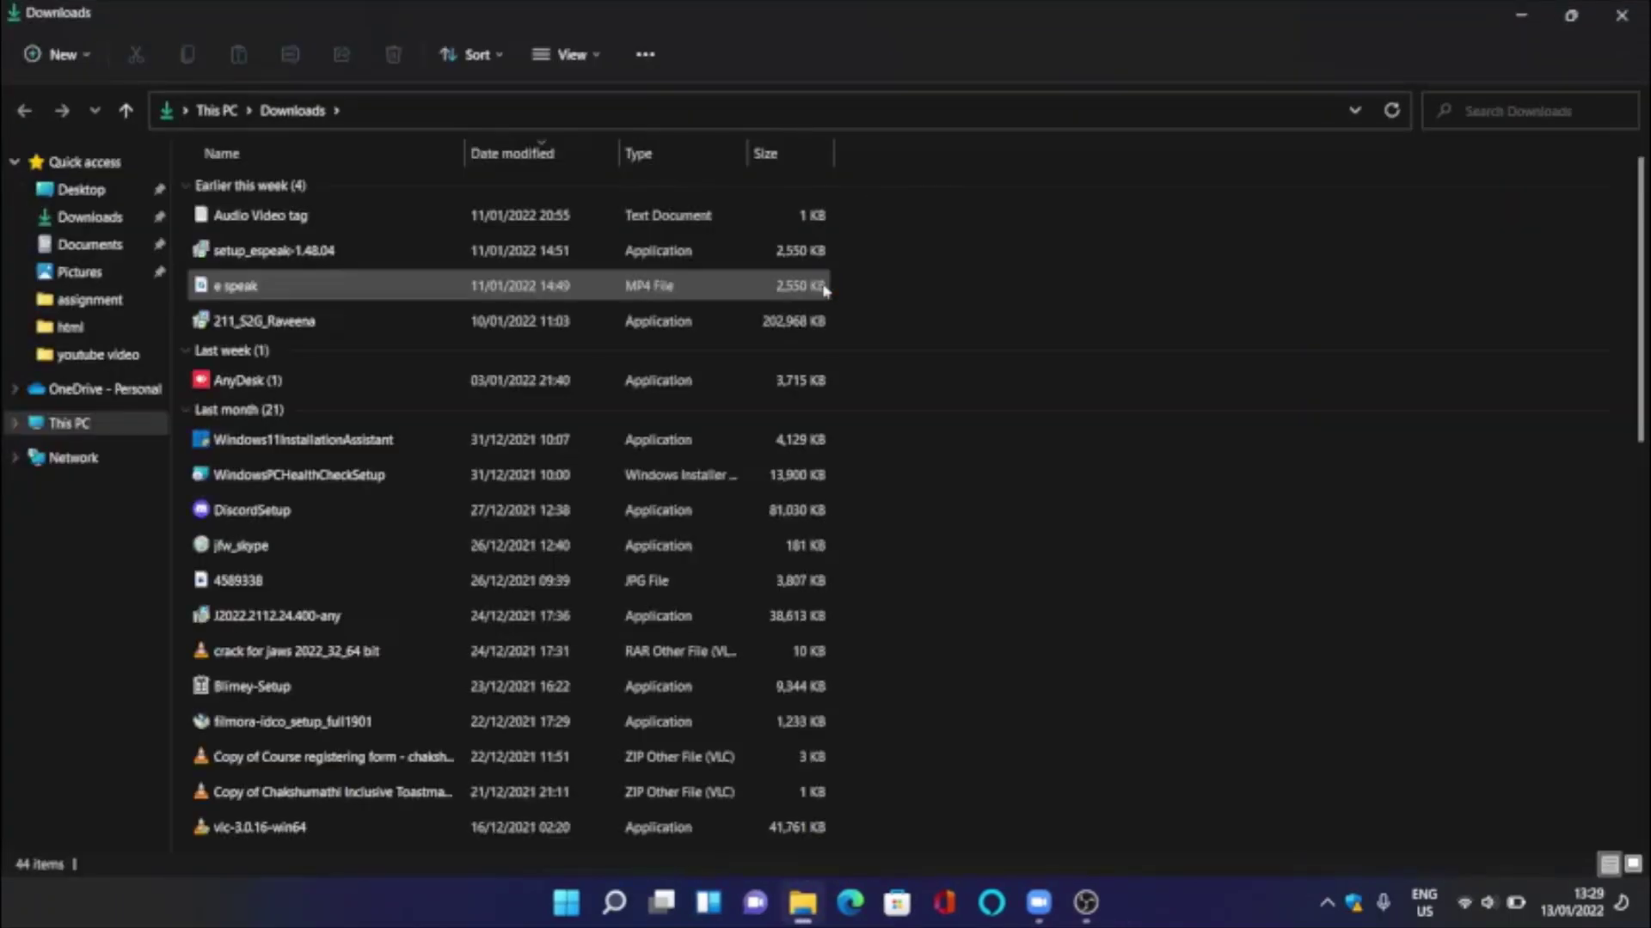
# - Launch the setup_espeak-1.48.04 installer from the Downloads folder
pyautogui.press('Down')
pyautogui.press('Down')
pyautogui.press('Down')
pyautogui.press('Up')
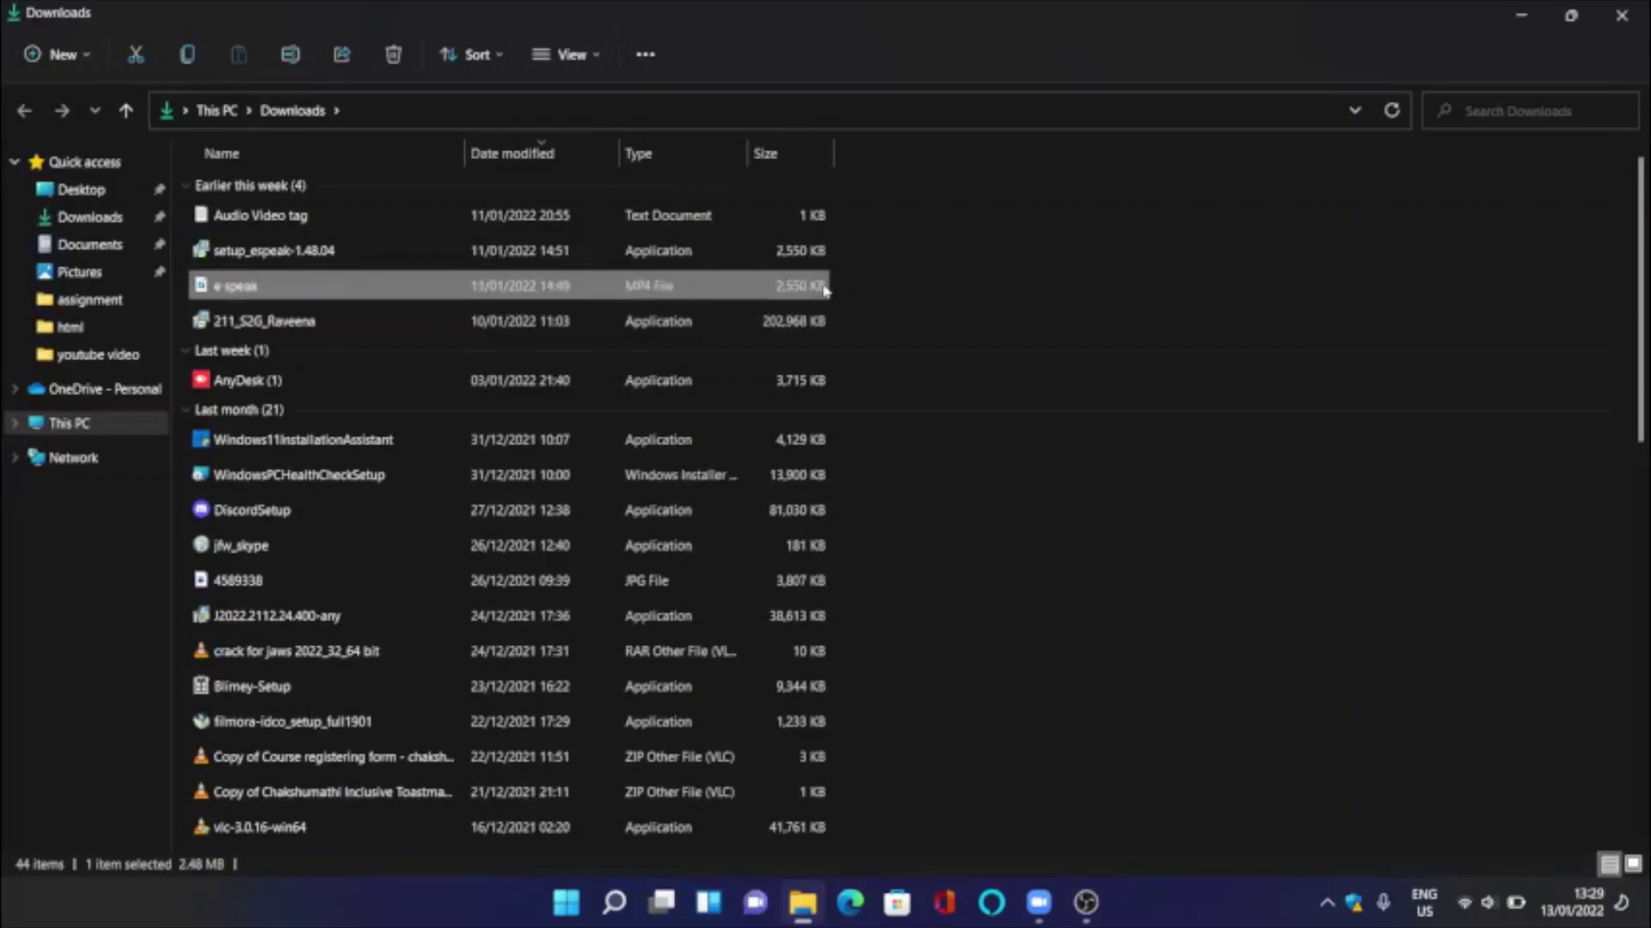
pyautogui.press('Up')
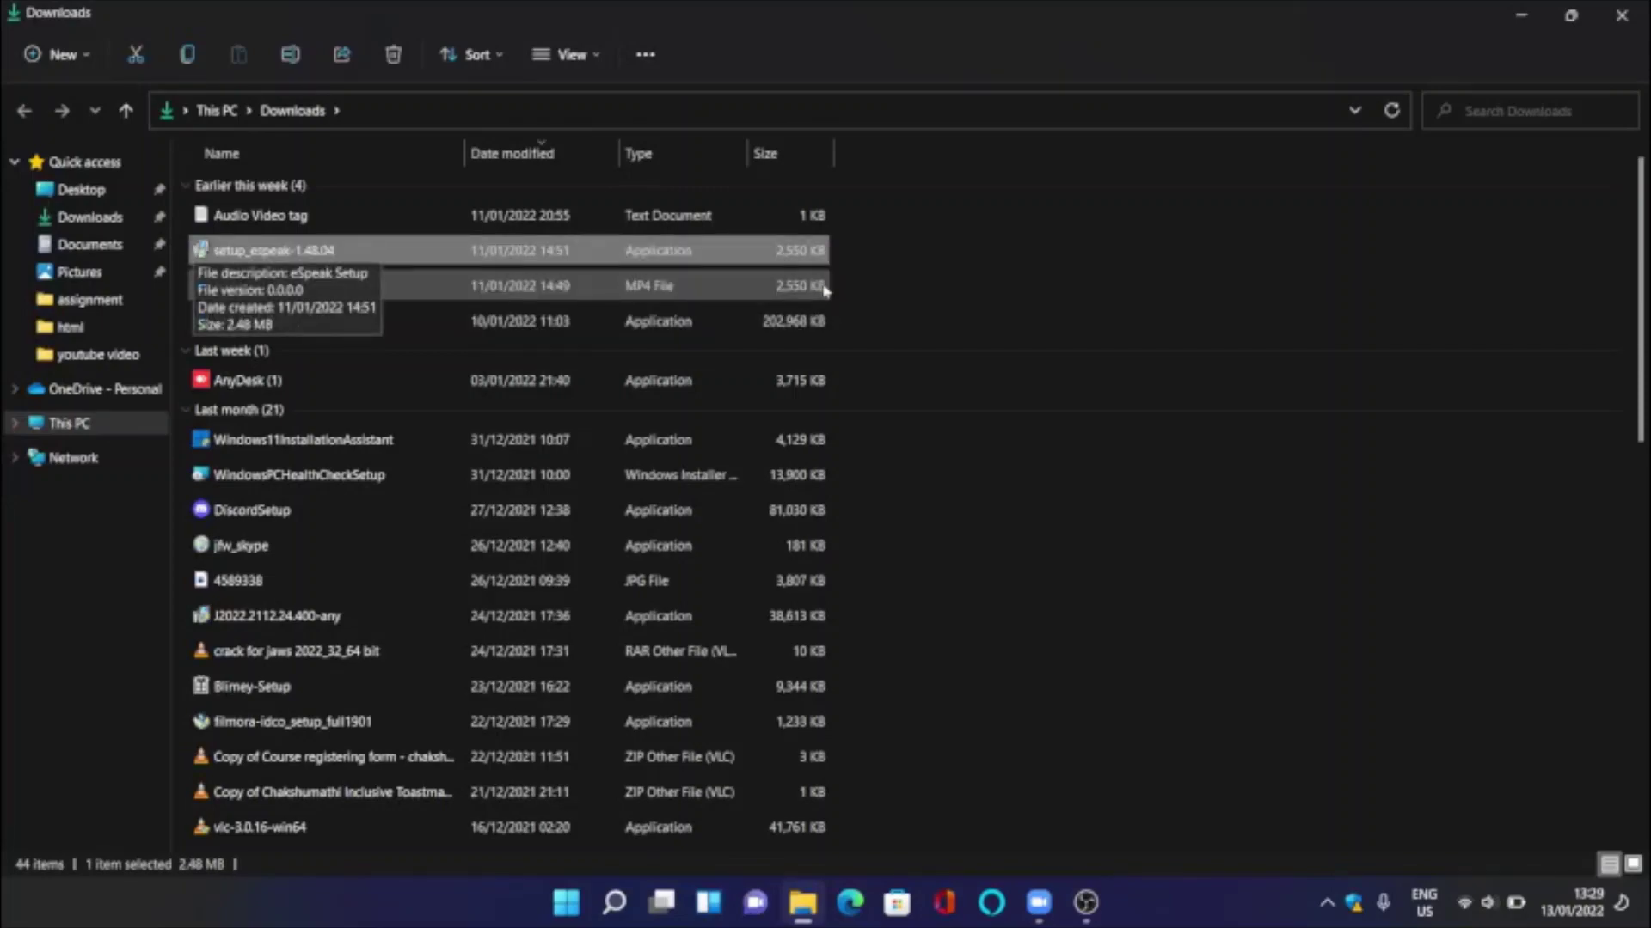
pyautogui.press('Return')
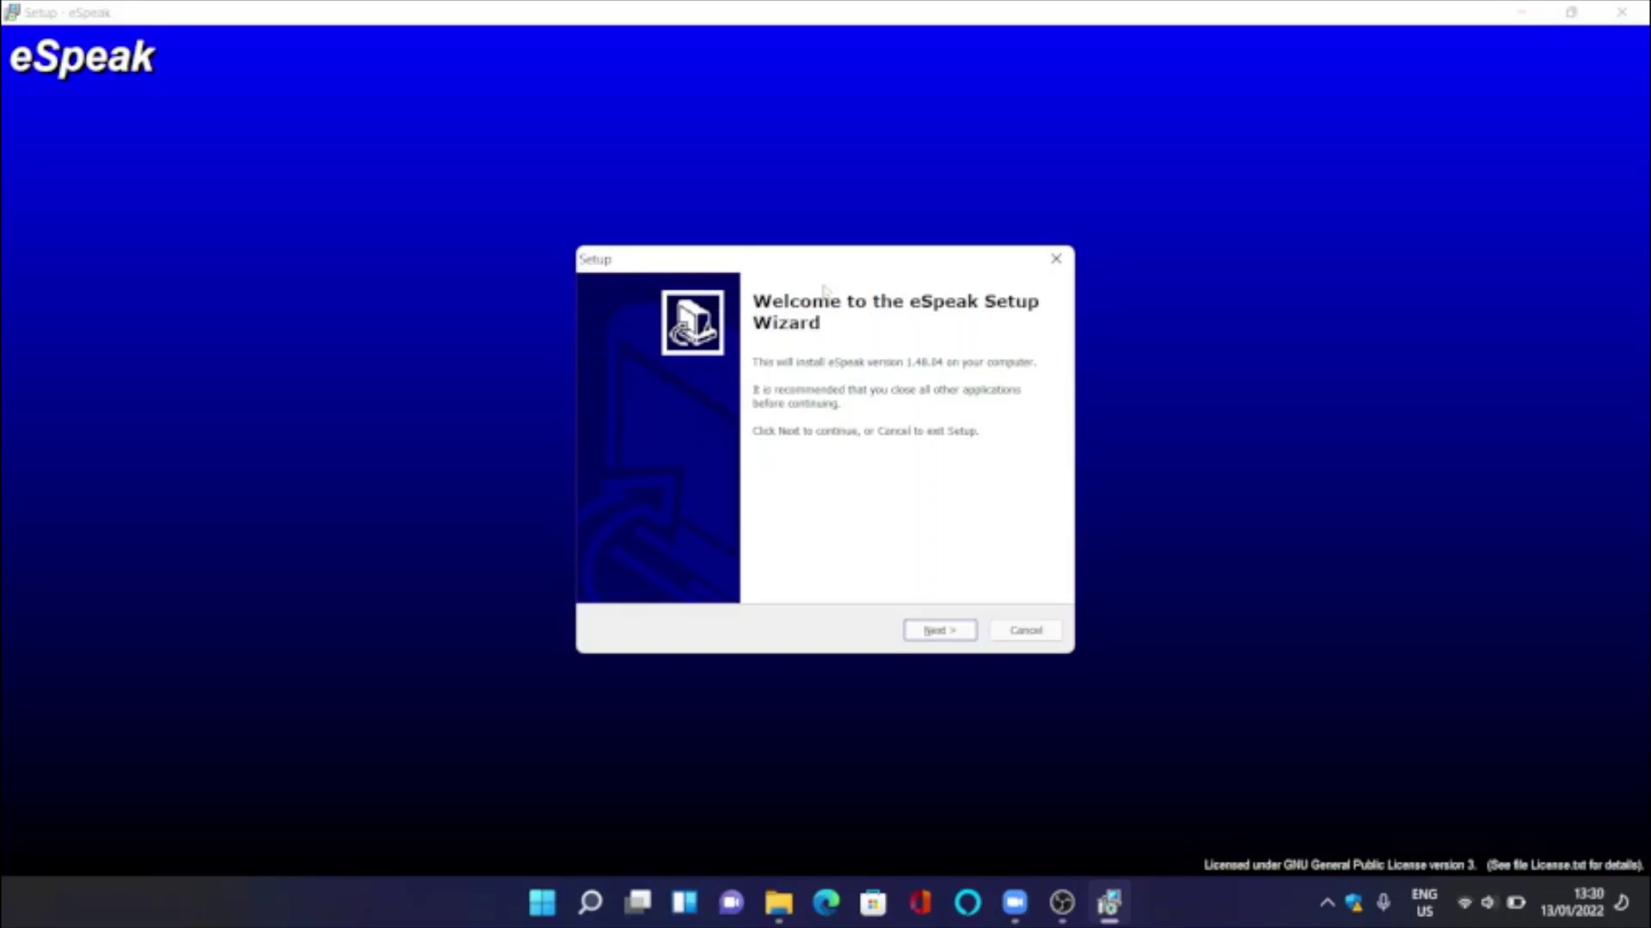
# - Proceed past the welcome page and accept the default destination folder C:\Program Files (x86)\eSpeak
pyautogui.press('Return')
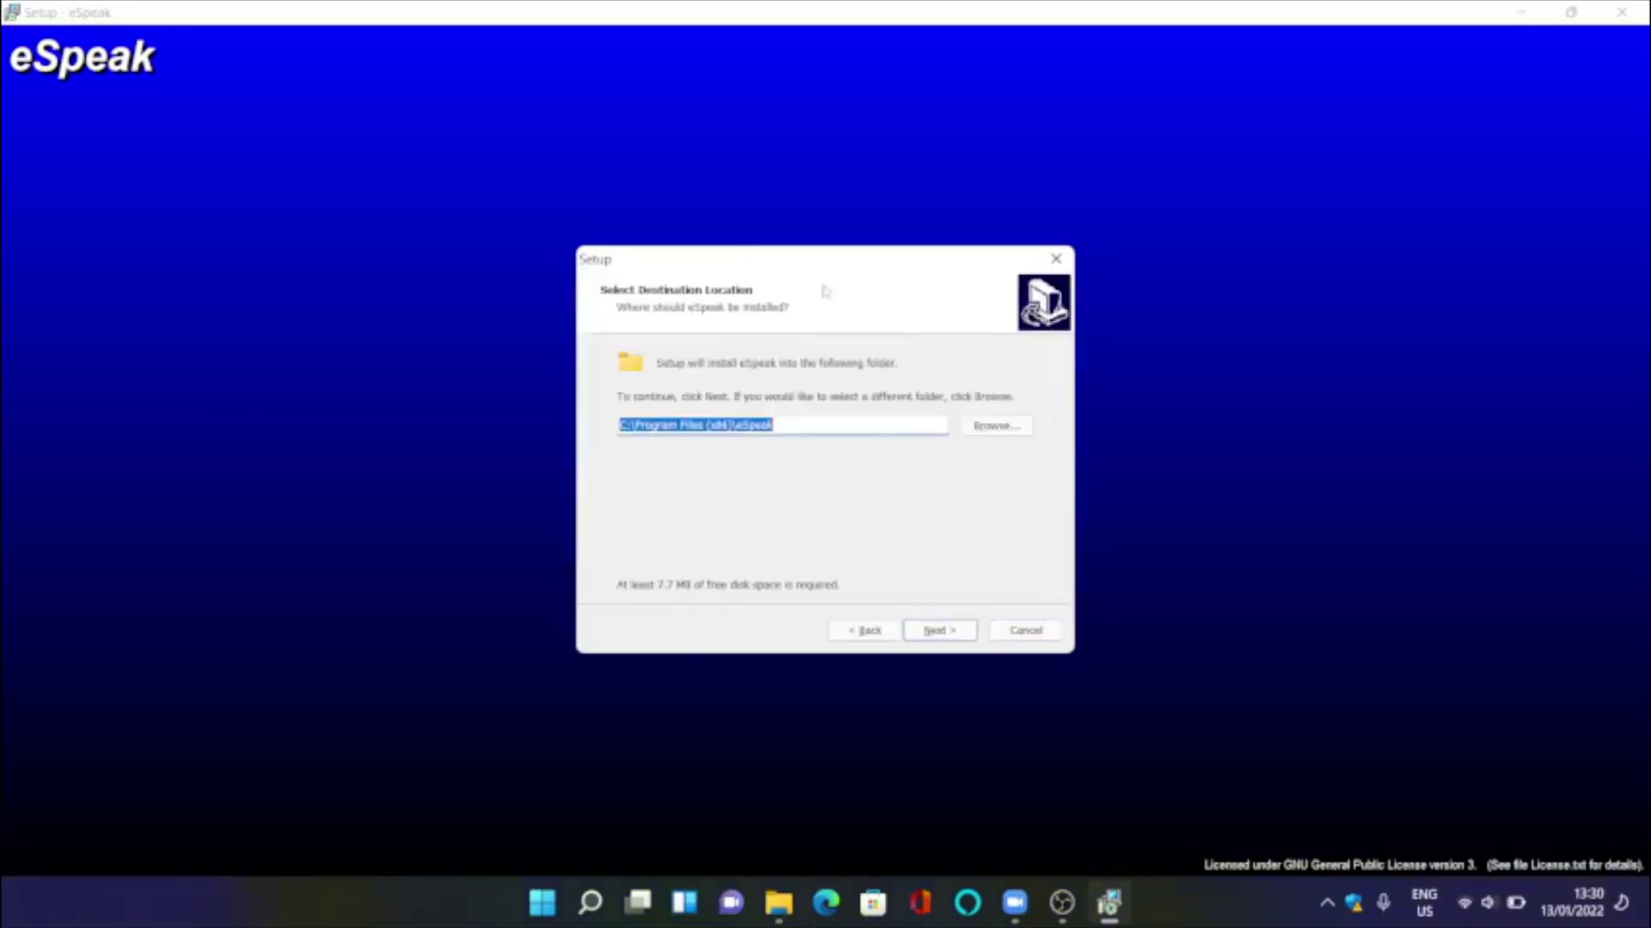
pyautogui.press('Tab')
pyautogui.press('Tab')
pyautogui.press('Tab')
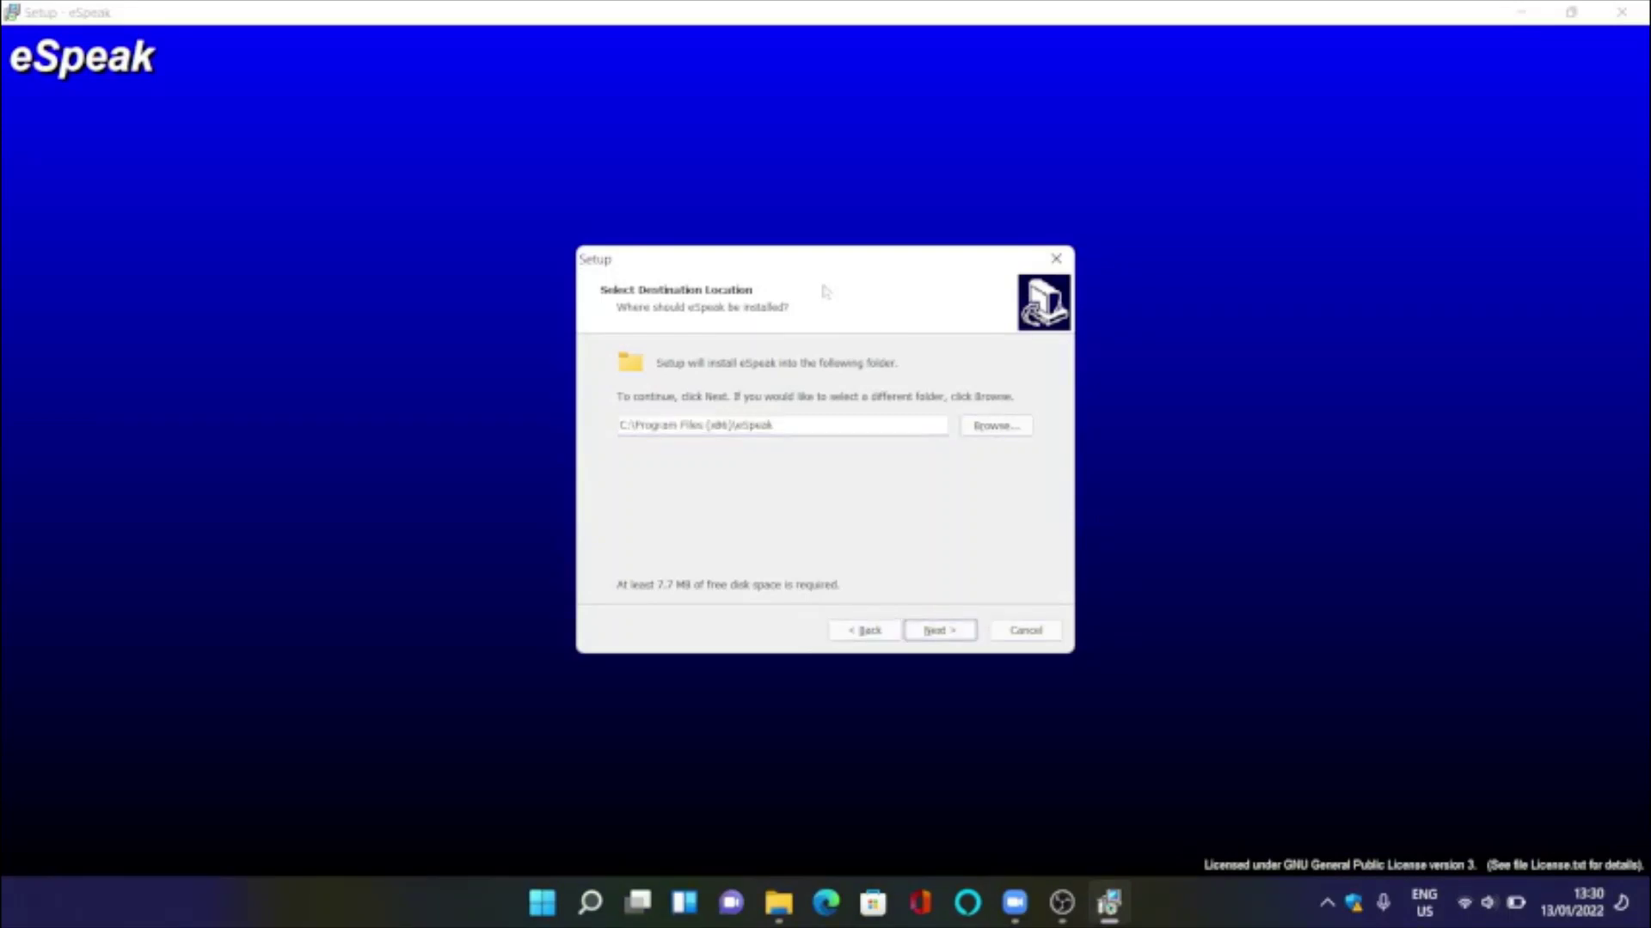
pyautogui.press('Return')
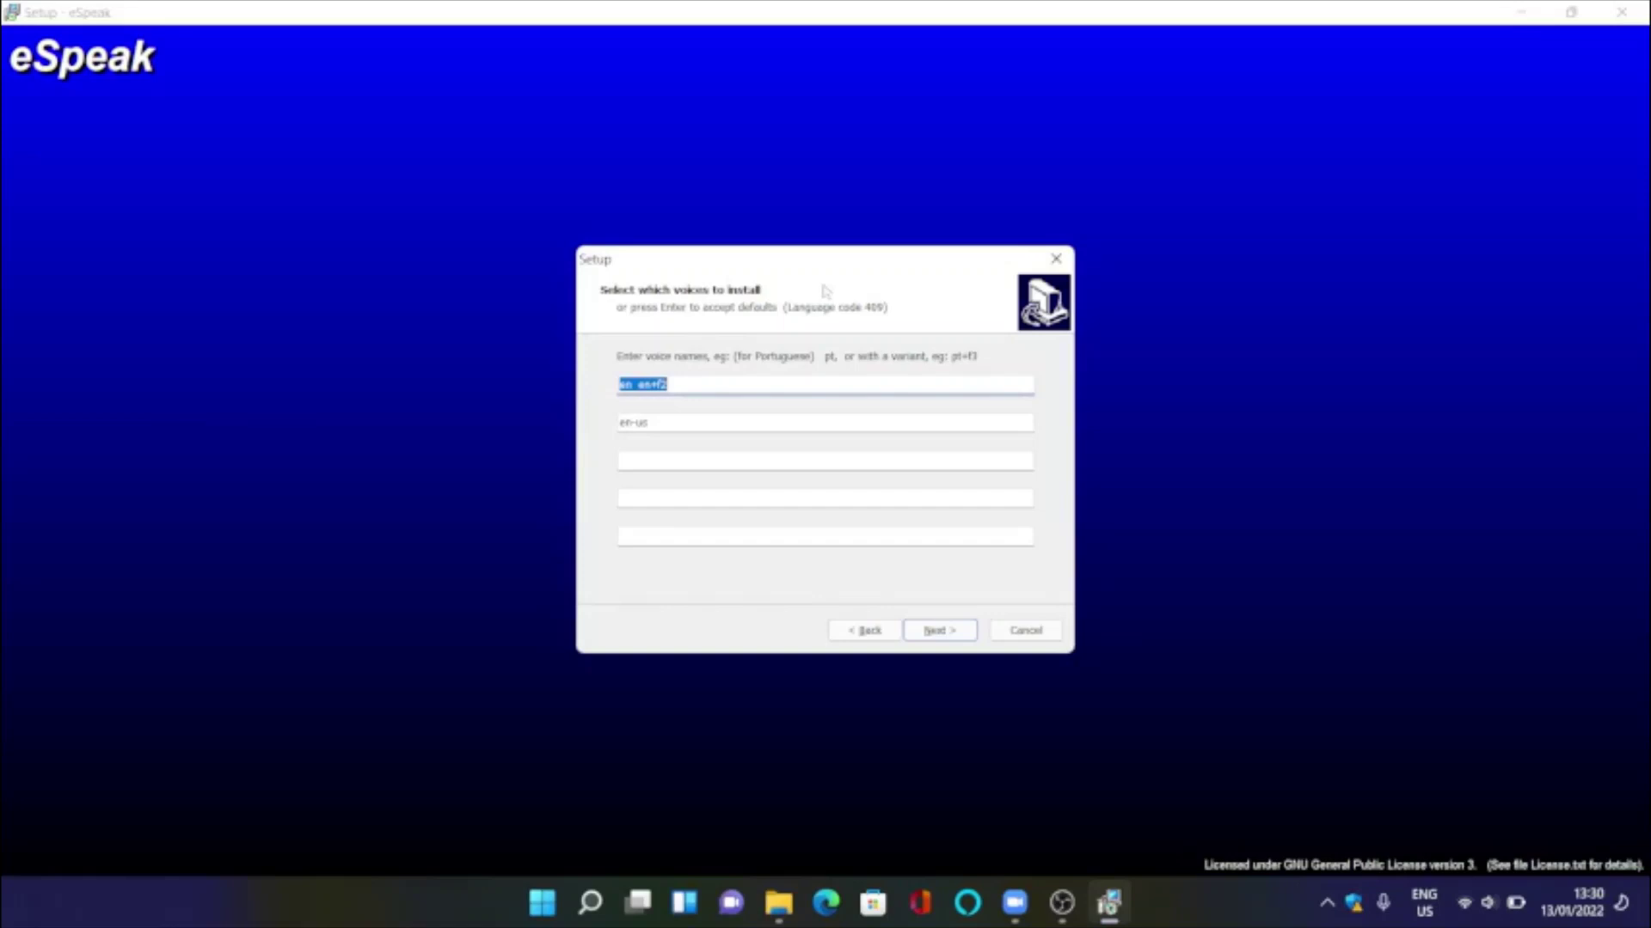
# - Keep the first voice entry as it is and set the second voice to install to en-us+m1
pyautogui.press('End')
pyautogui.press('Right')
pyautogui.press('Tab')
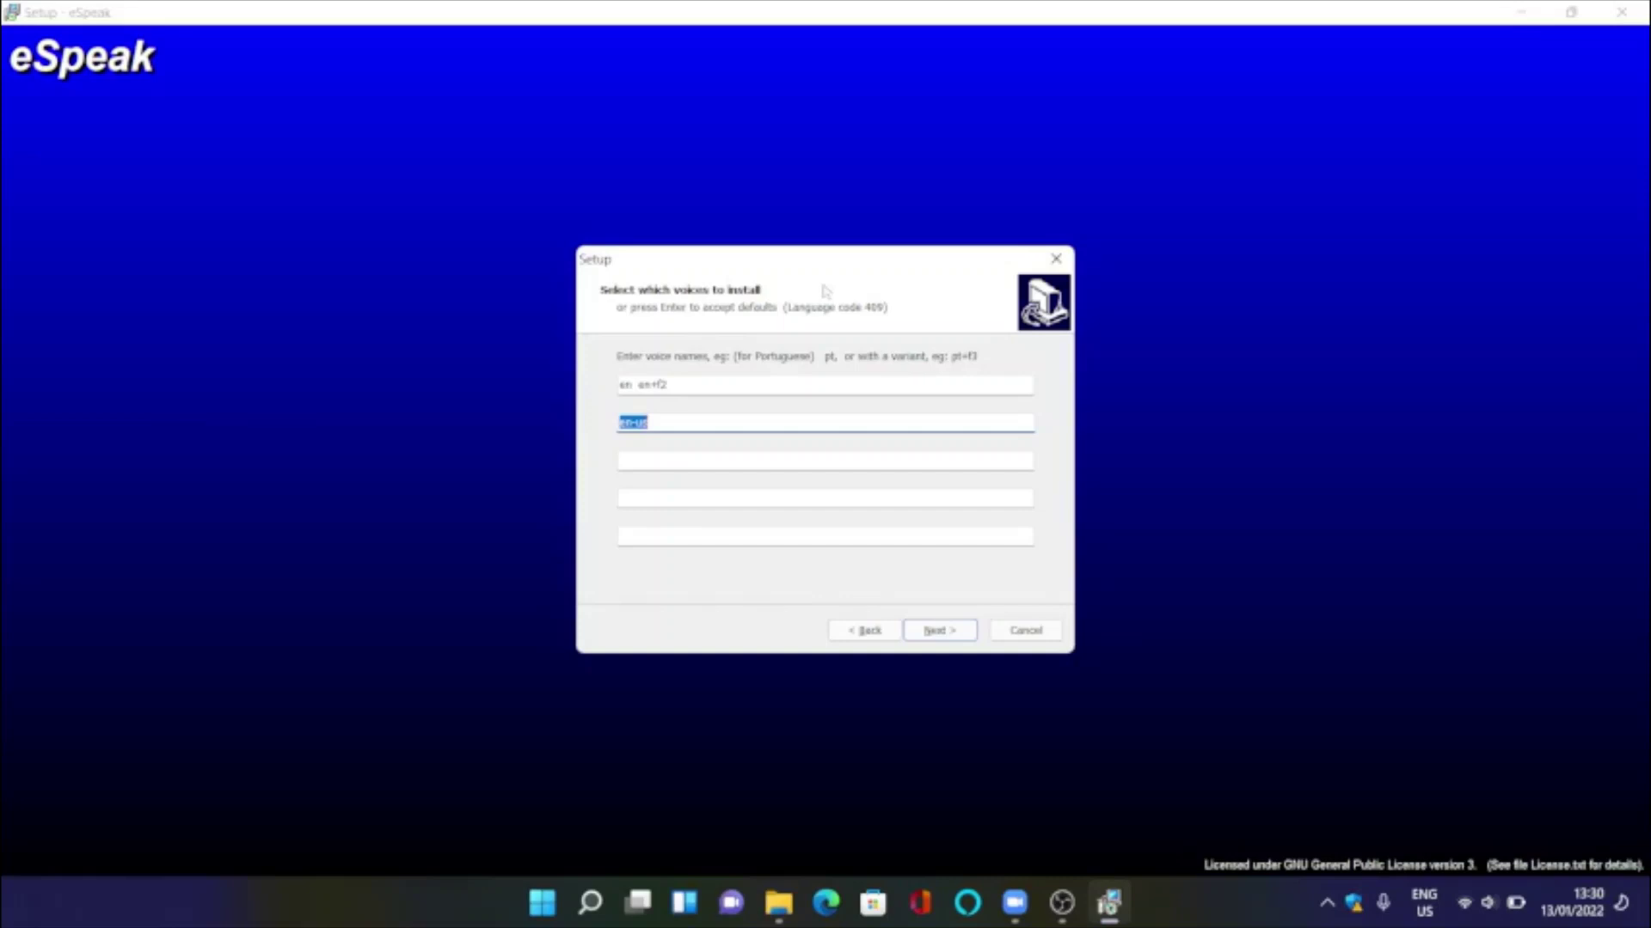
pyautogui.press('End')
pyautogui.press('BackSpace')
pyautogui.write('+')
pyautogui.write('m')
pyautogui.click(623, 461)
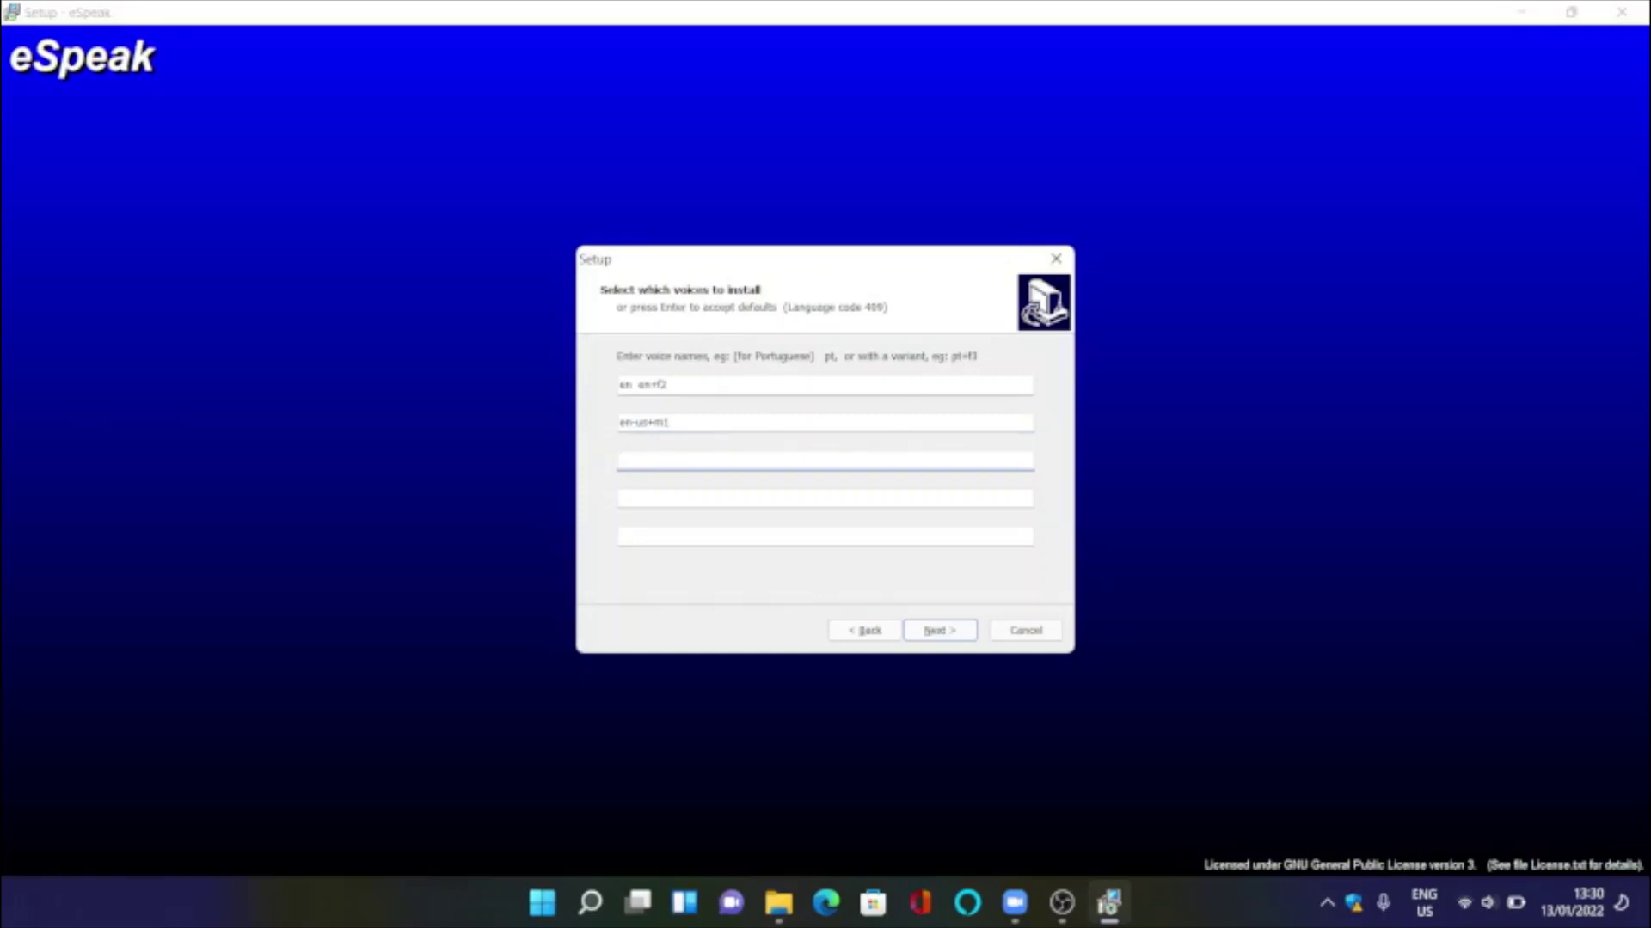
pyautogui.hotkey('shift', 'Tab')
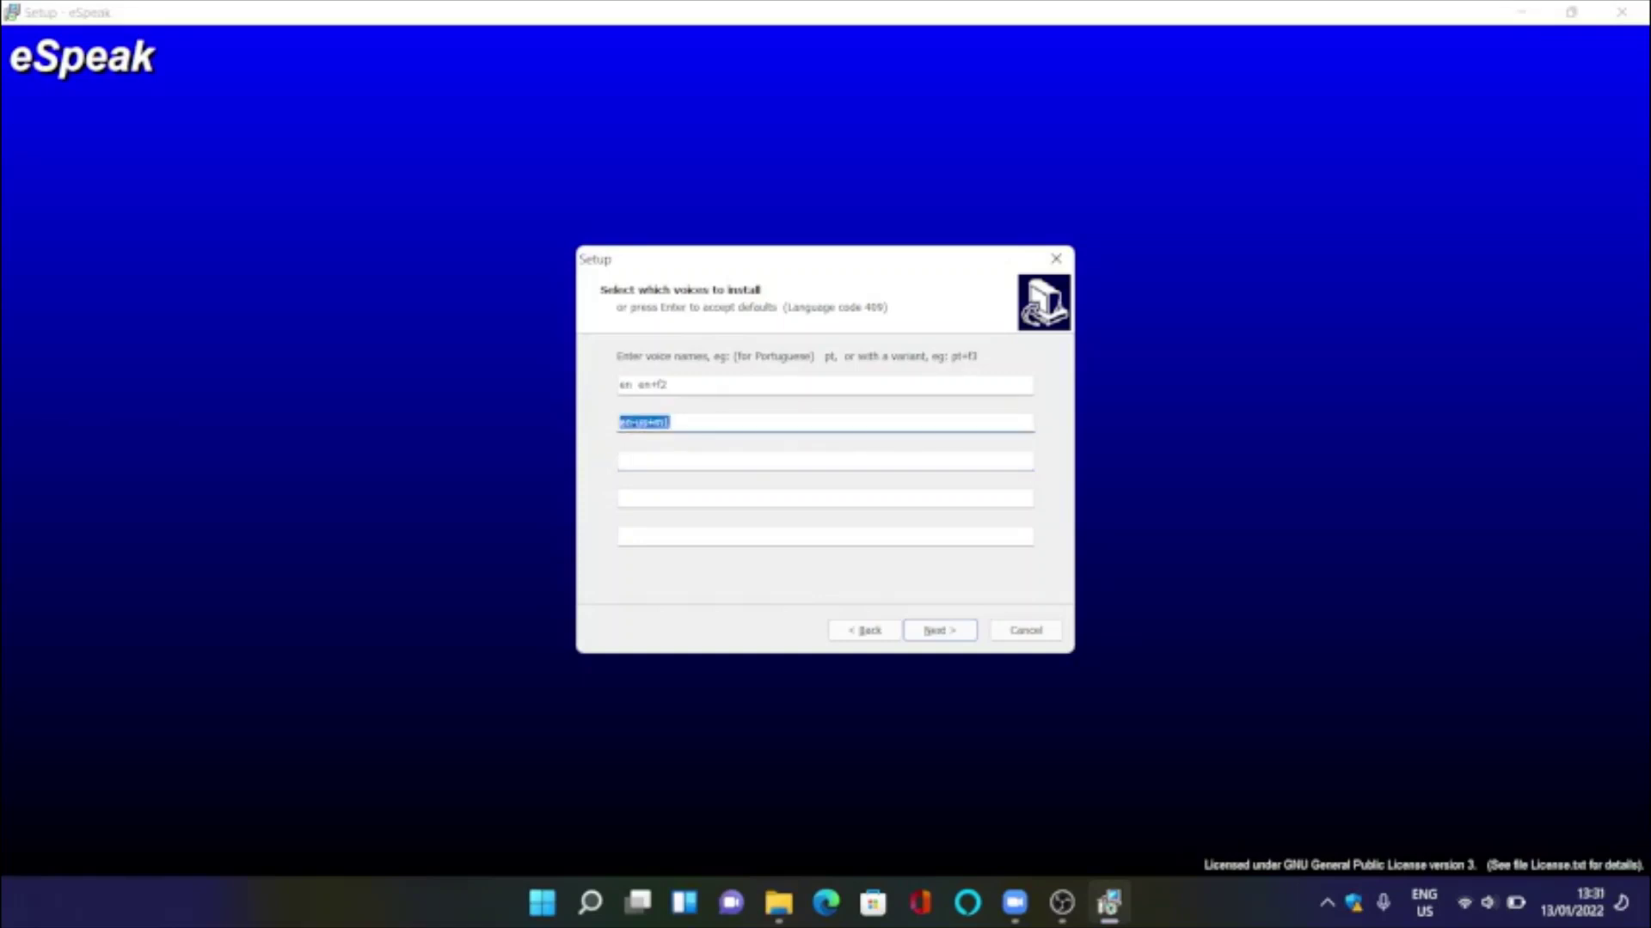
pyautogui.press('Home')
# - Enter en-us+f1 as the third voice to install
pyautogui.click(620, 461)
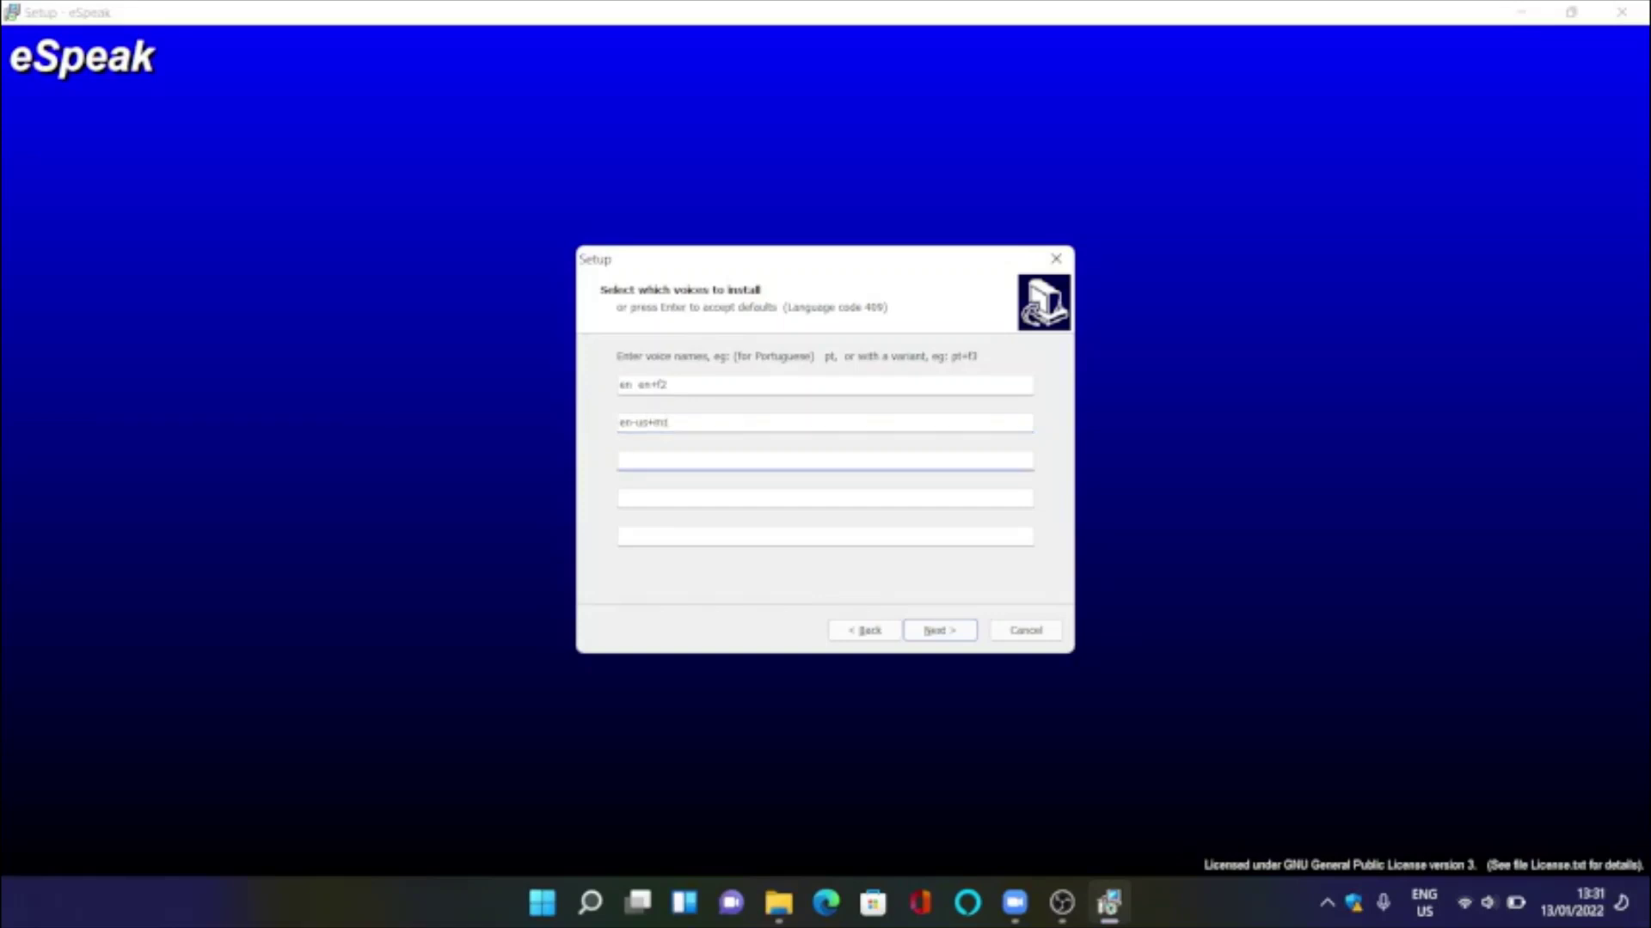
pyautogui.write('en-')
pyautogui.write('us+f1')
pyautogui.hotkey('shift', 'Tab')
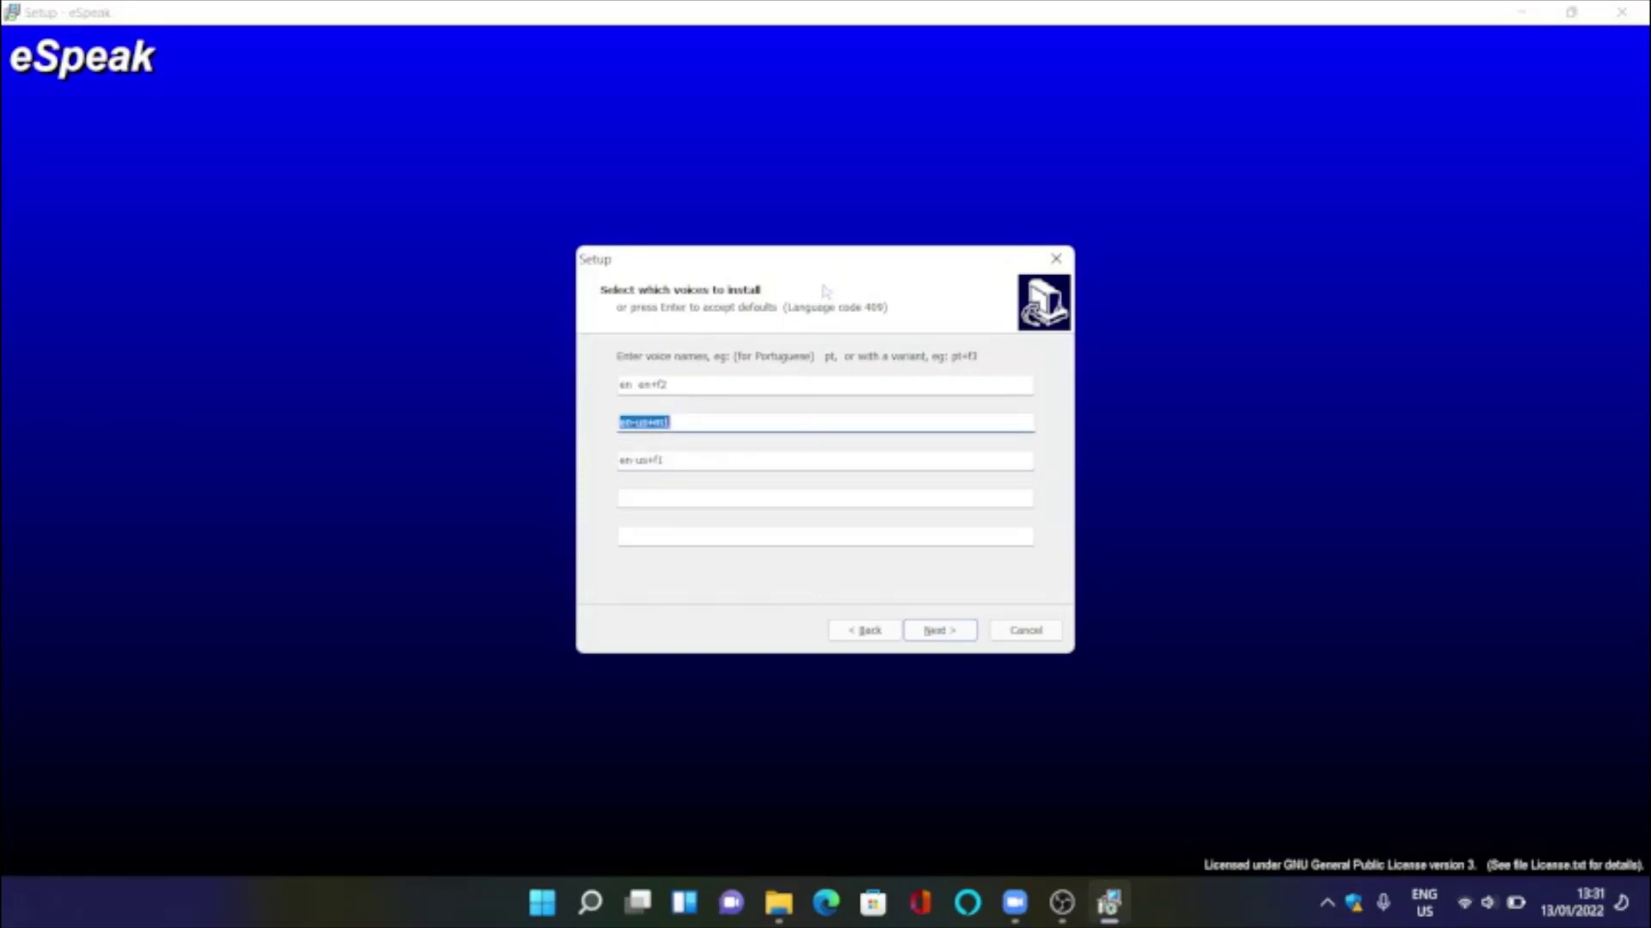
pyautogui.press('Tab')
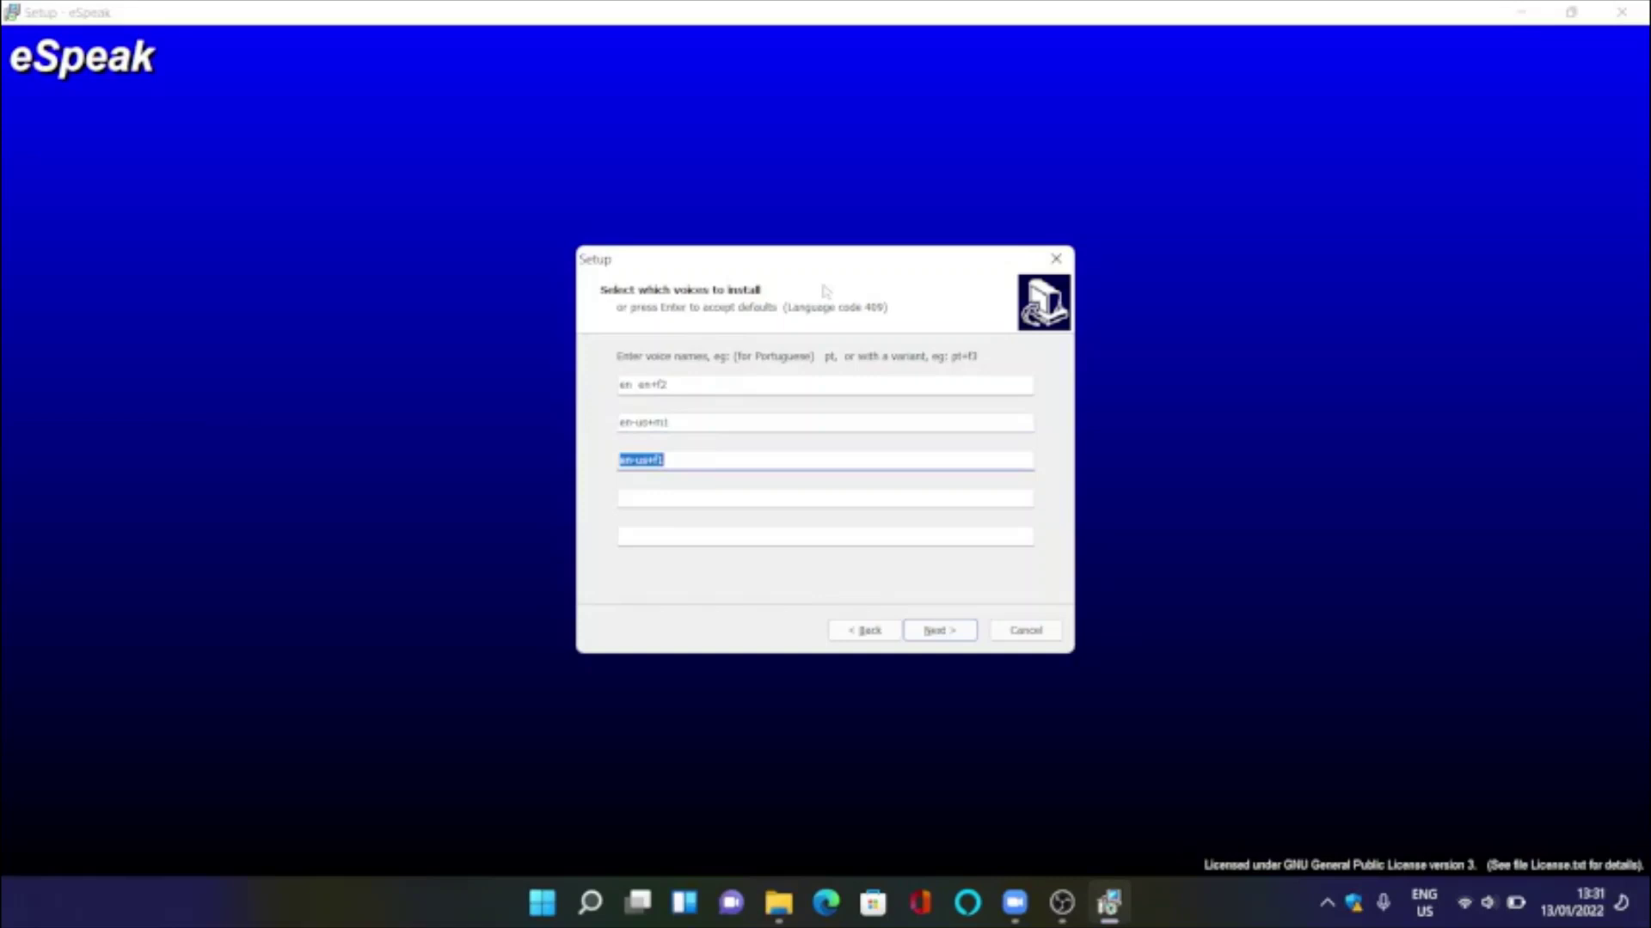
# - Enter en-us+max as the fourth voice, leave the fifth empty, and continue to the next setup page
pyautogui.press('Tab')
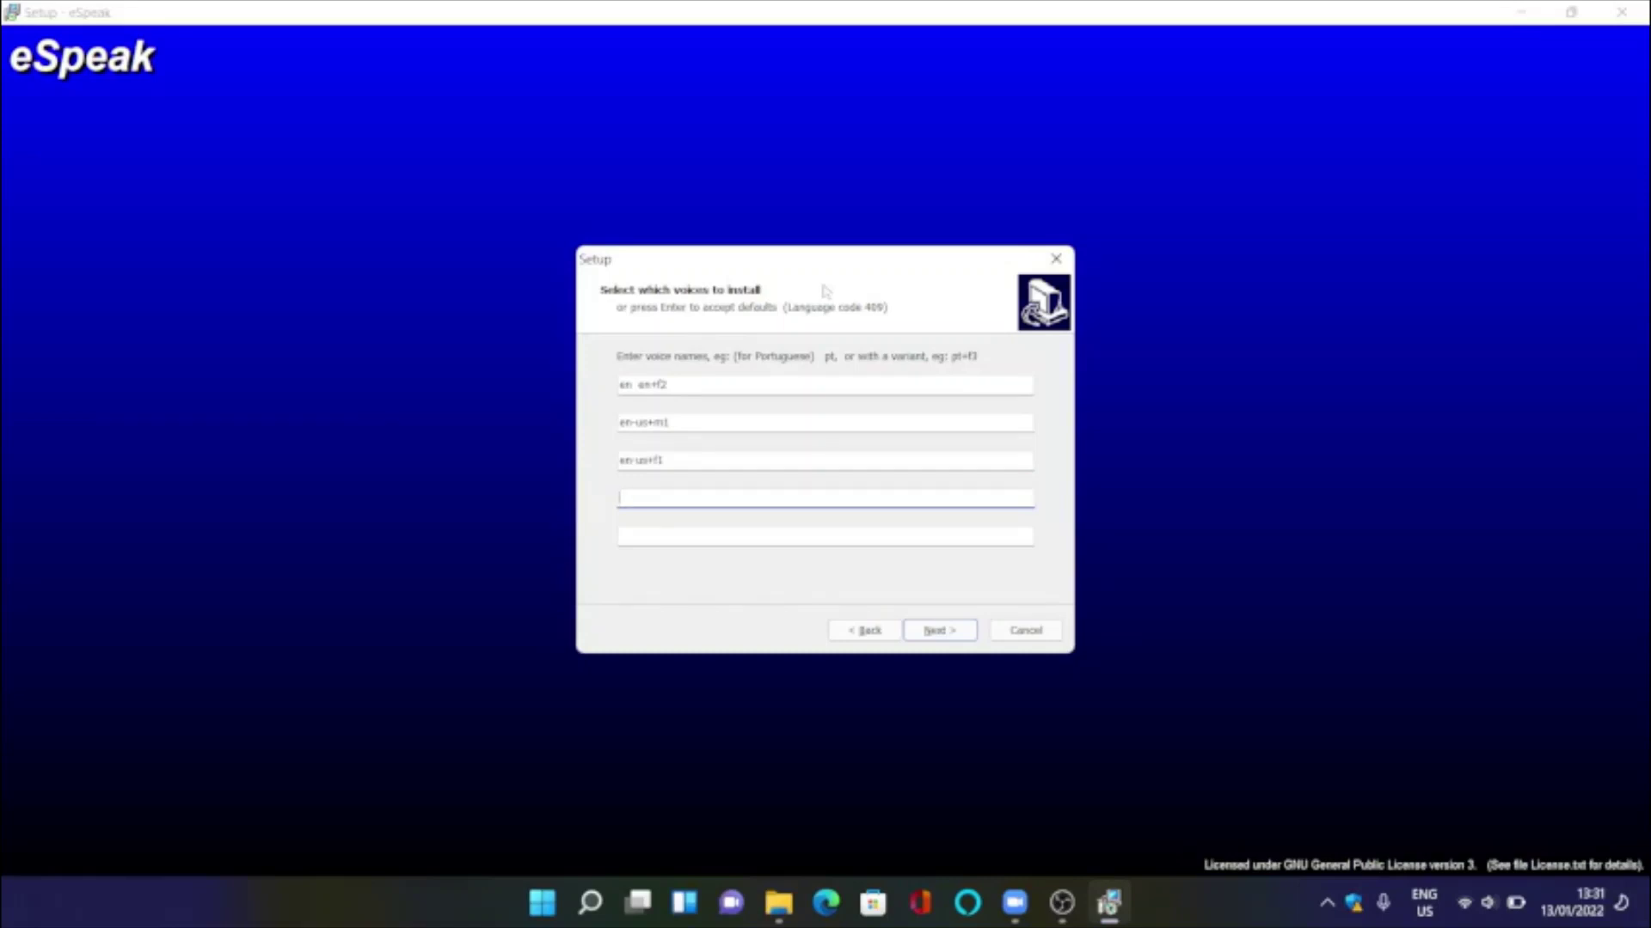
pyautogui.write('en')
pyautogui.write('-u')
pyautogui.write('3')
pyautogui.click(825, 536)
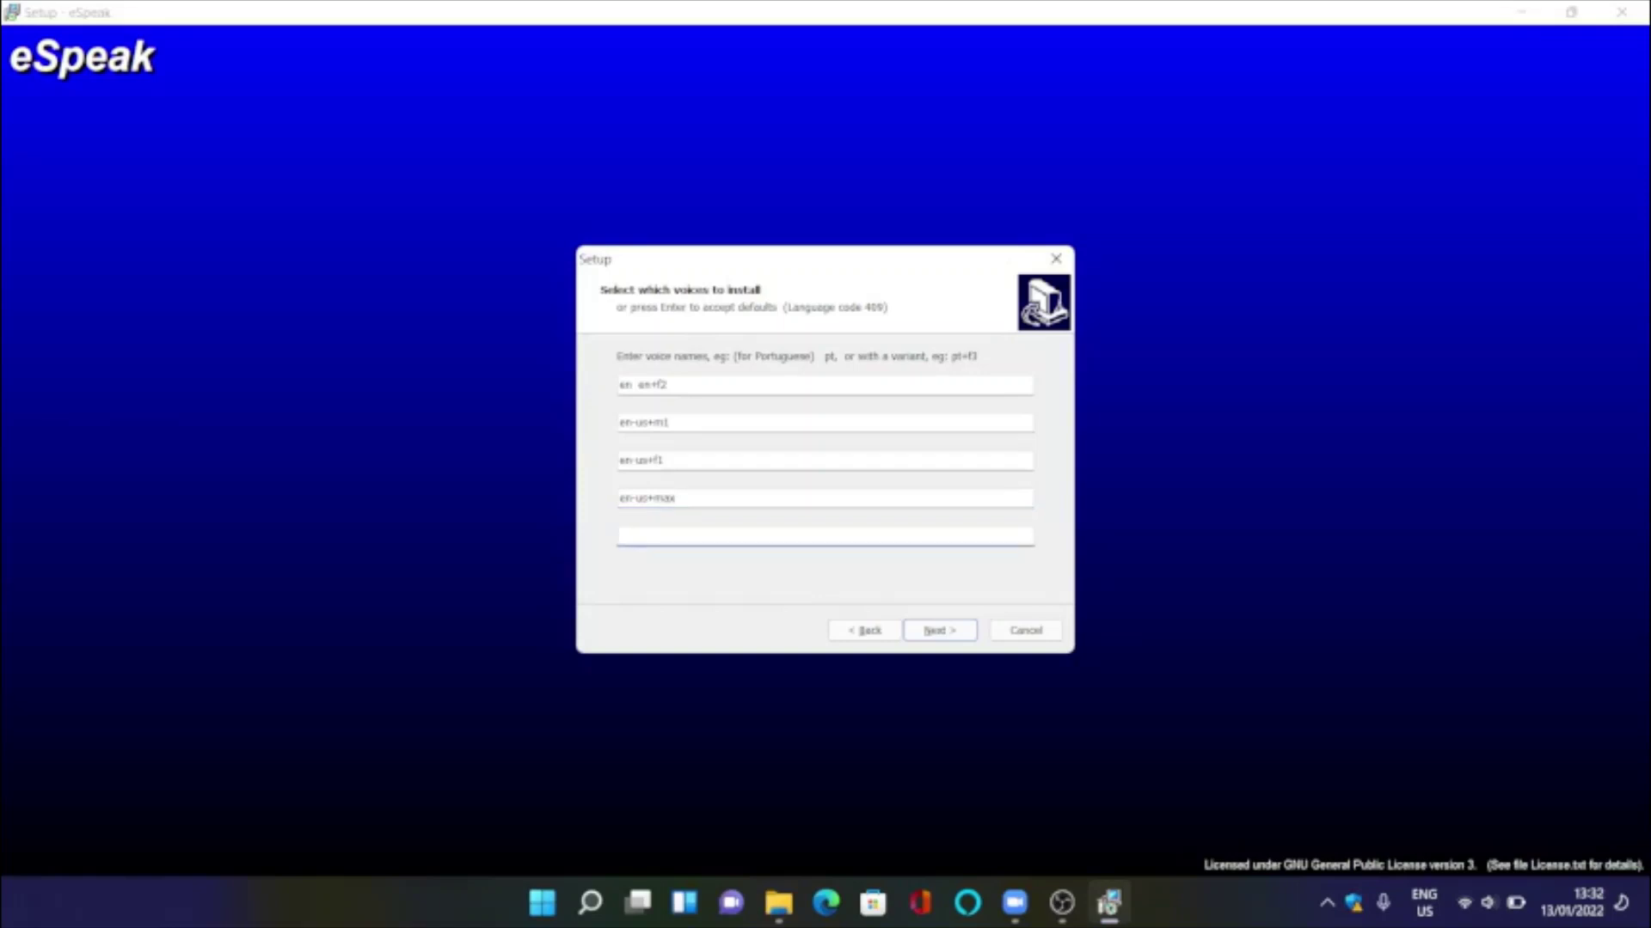
pyautogui.press('Tab')
pyautogui.press('Tab')
pyautogui.press('Return')
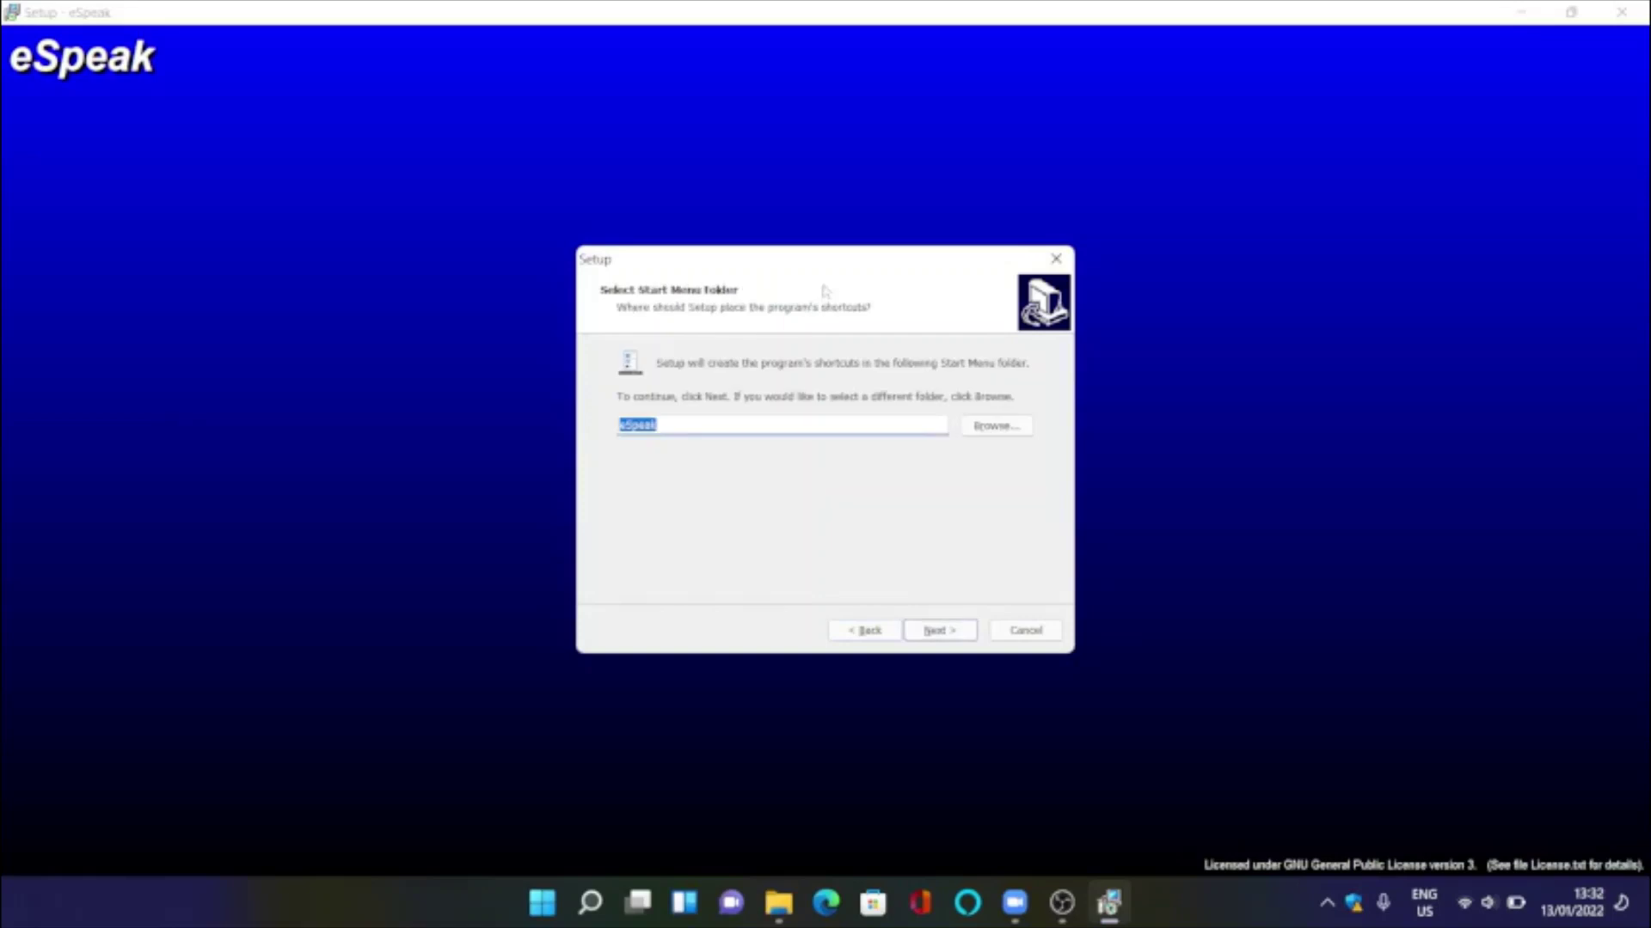
# - Accept the default Start Menu folder eSpeak and continue the setup
pyautogui.press('Tab')
pyautogui.press('Tab')
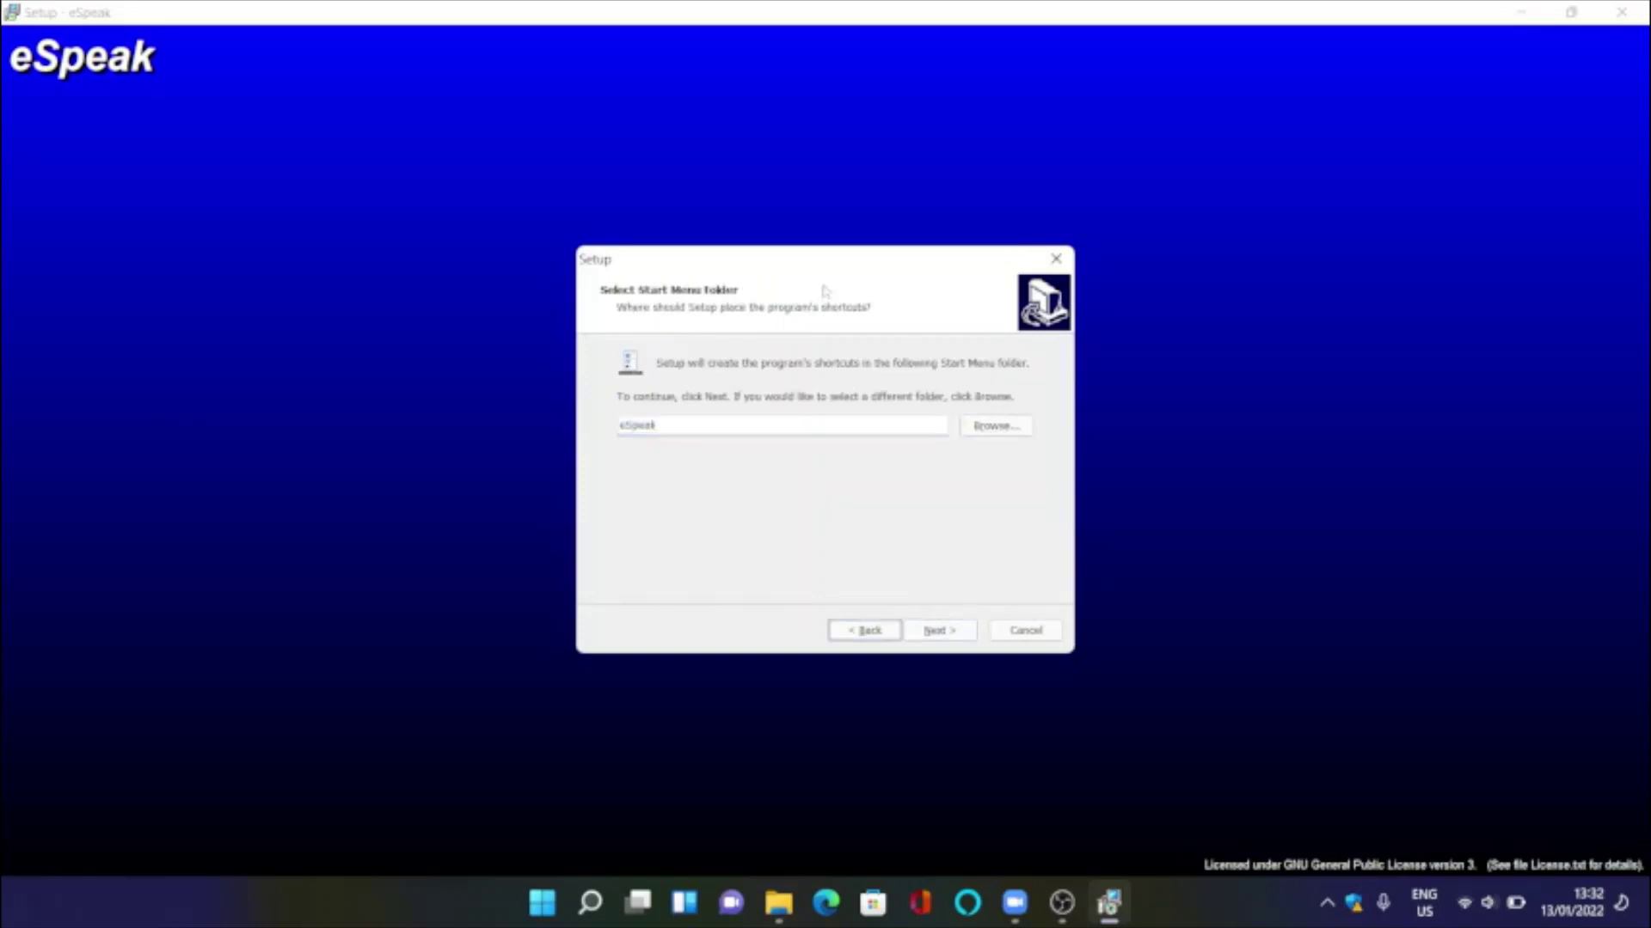
pyautogui.press('Tab')
pyautogui.press('Return')
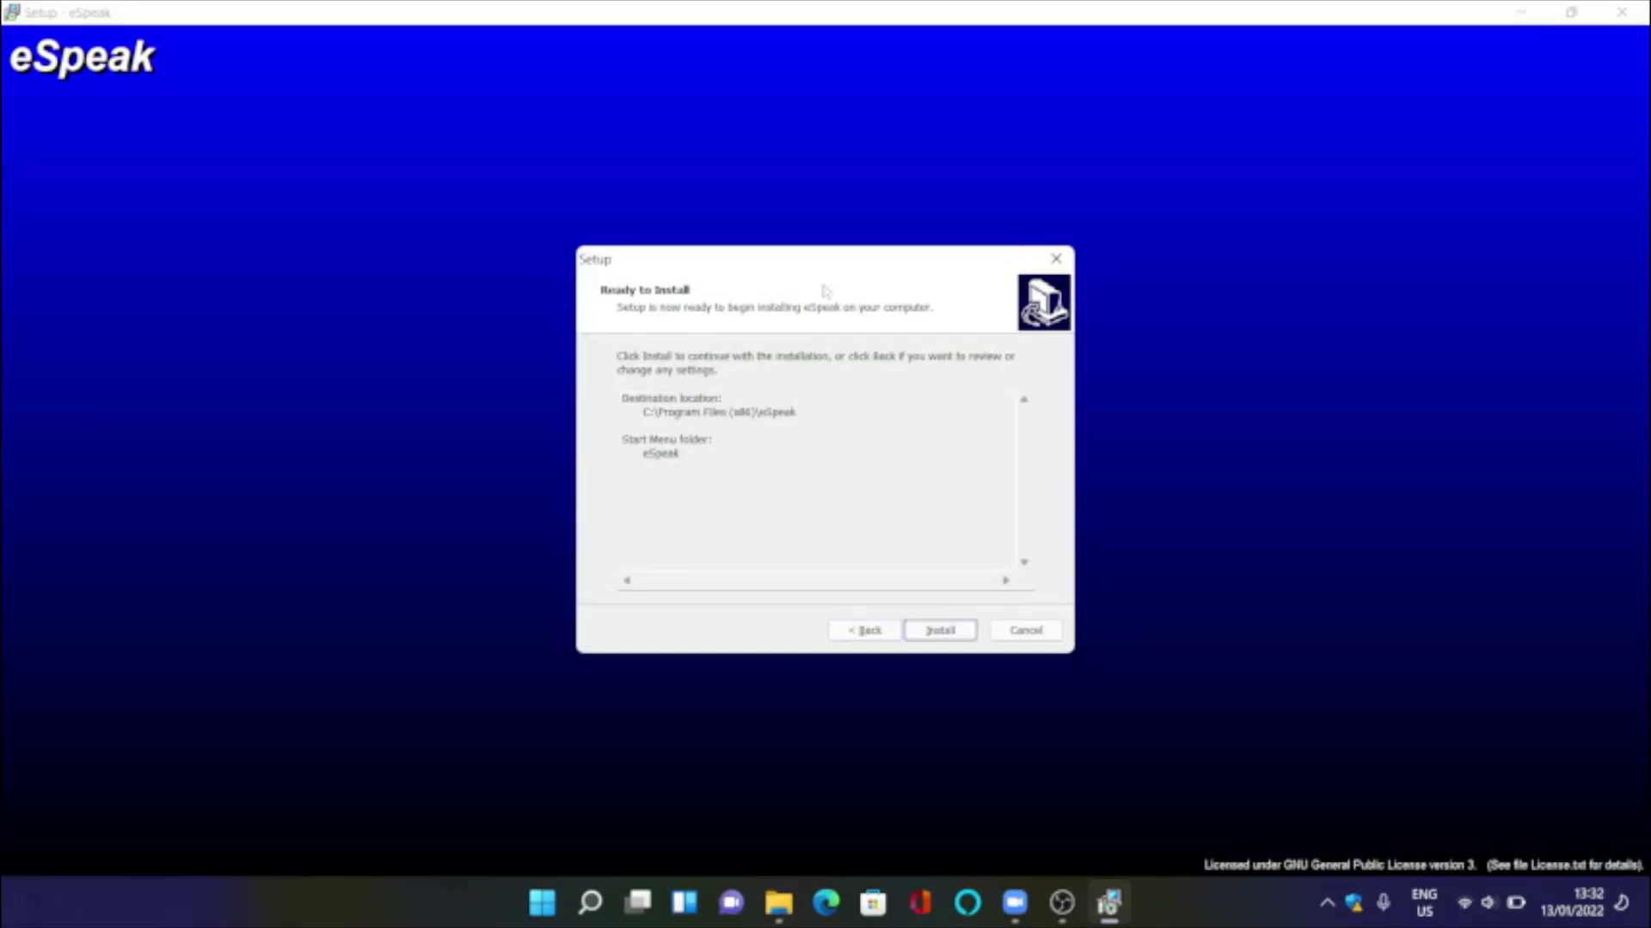
# - Start the eSpeak installation with the reviewed settings
pyautogui.press('Tab')
pyautogui.press('Tab')
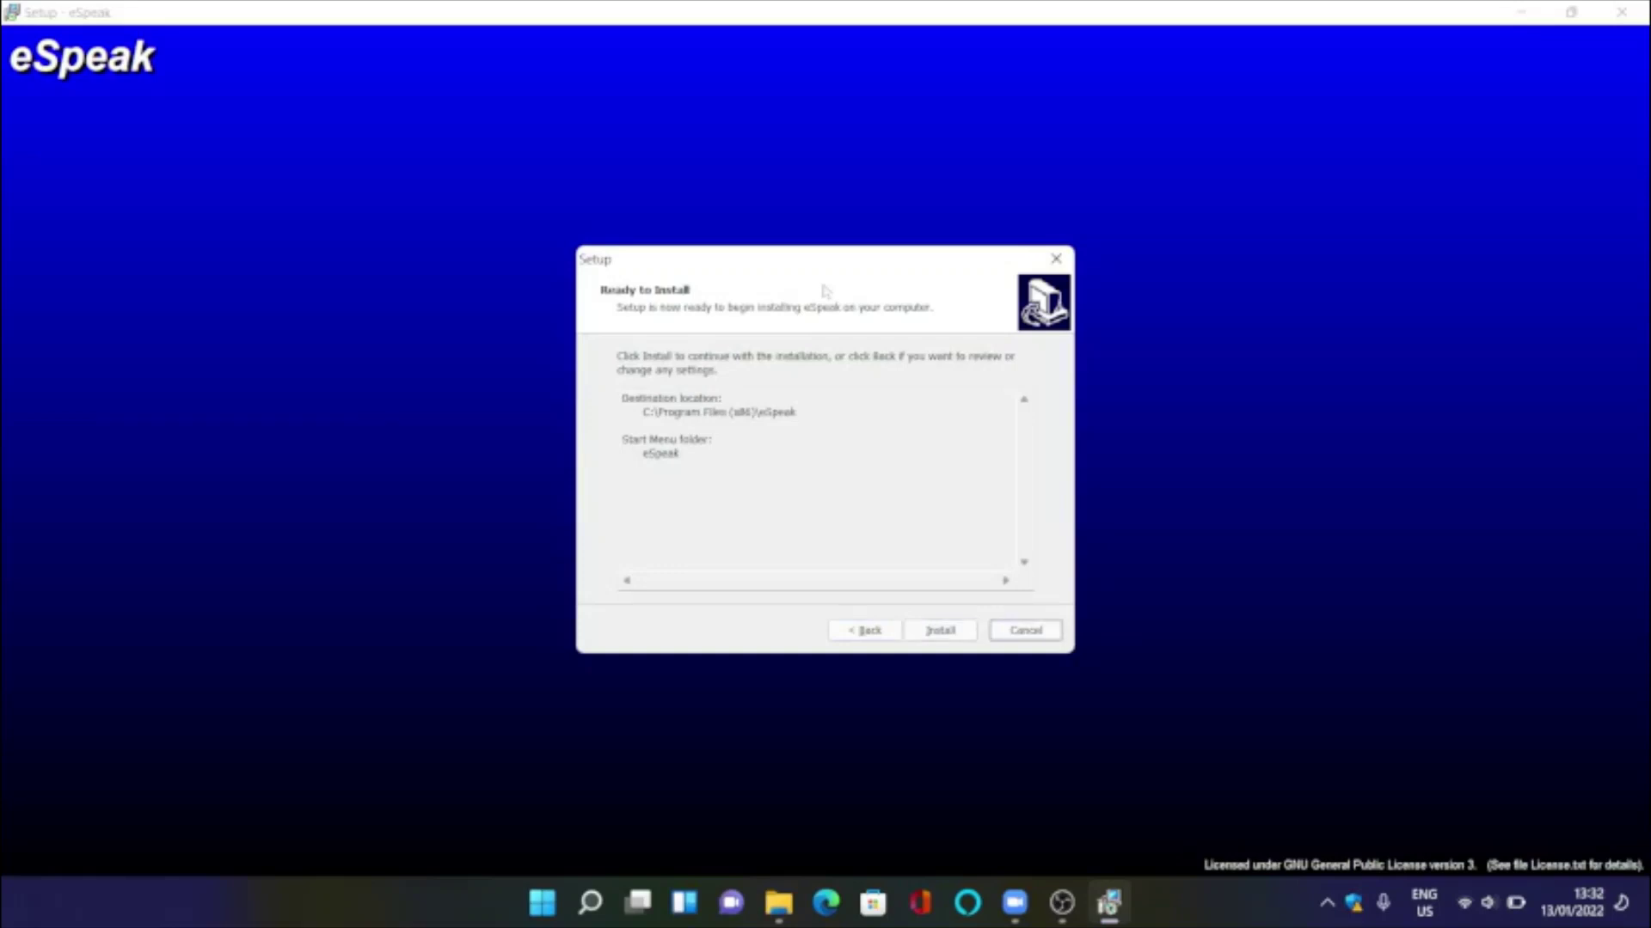
pyautogui.press('Tab')
pyautogui.press('Tab')
pyautogui.press('Return')
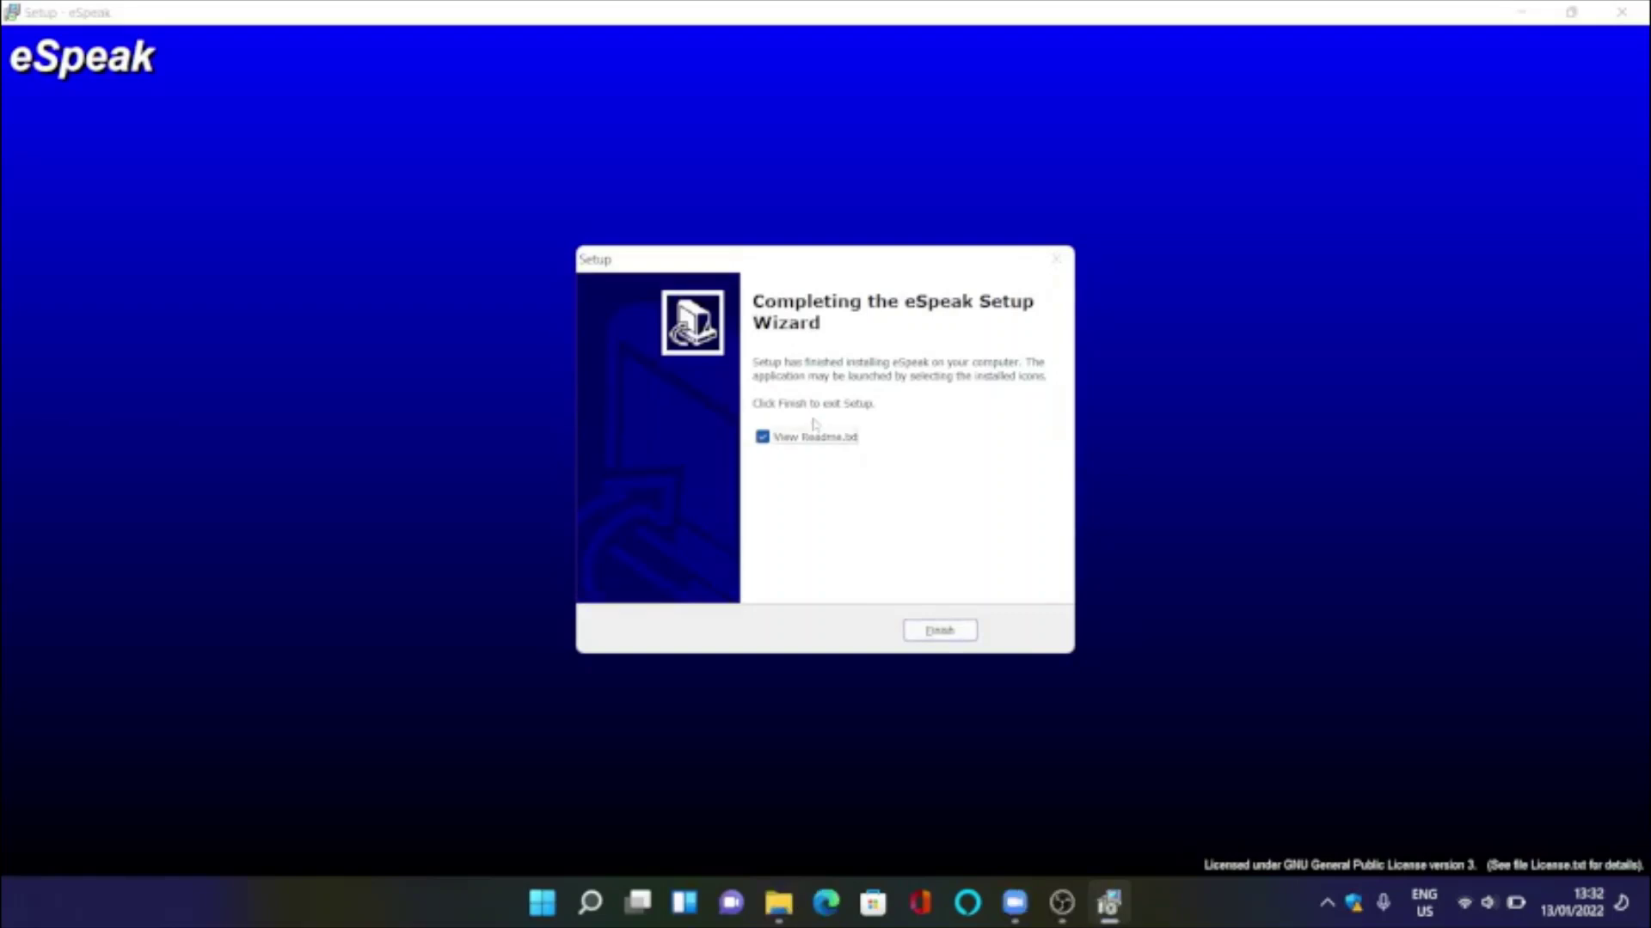
# - Finish the eSpeak setup and close the Readme file and the Downloads window
pyautogui.press('Return')
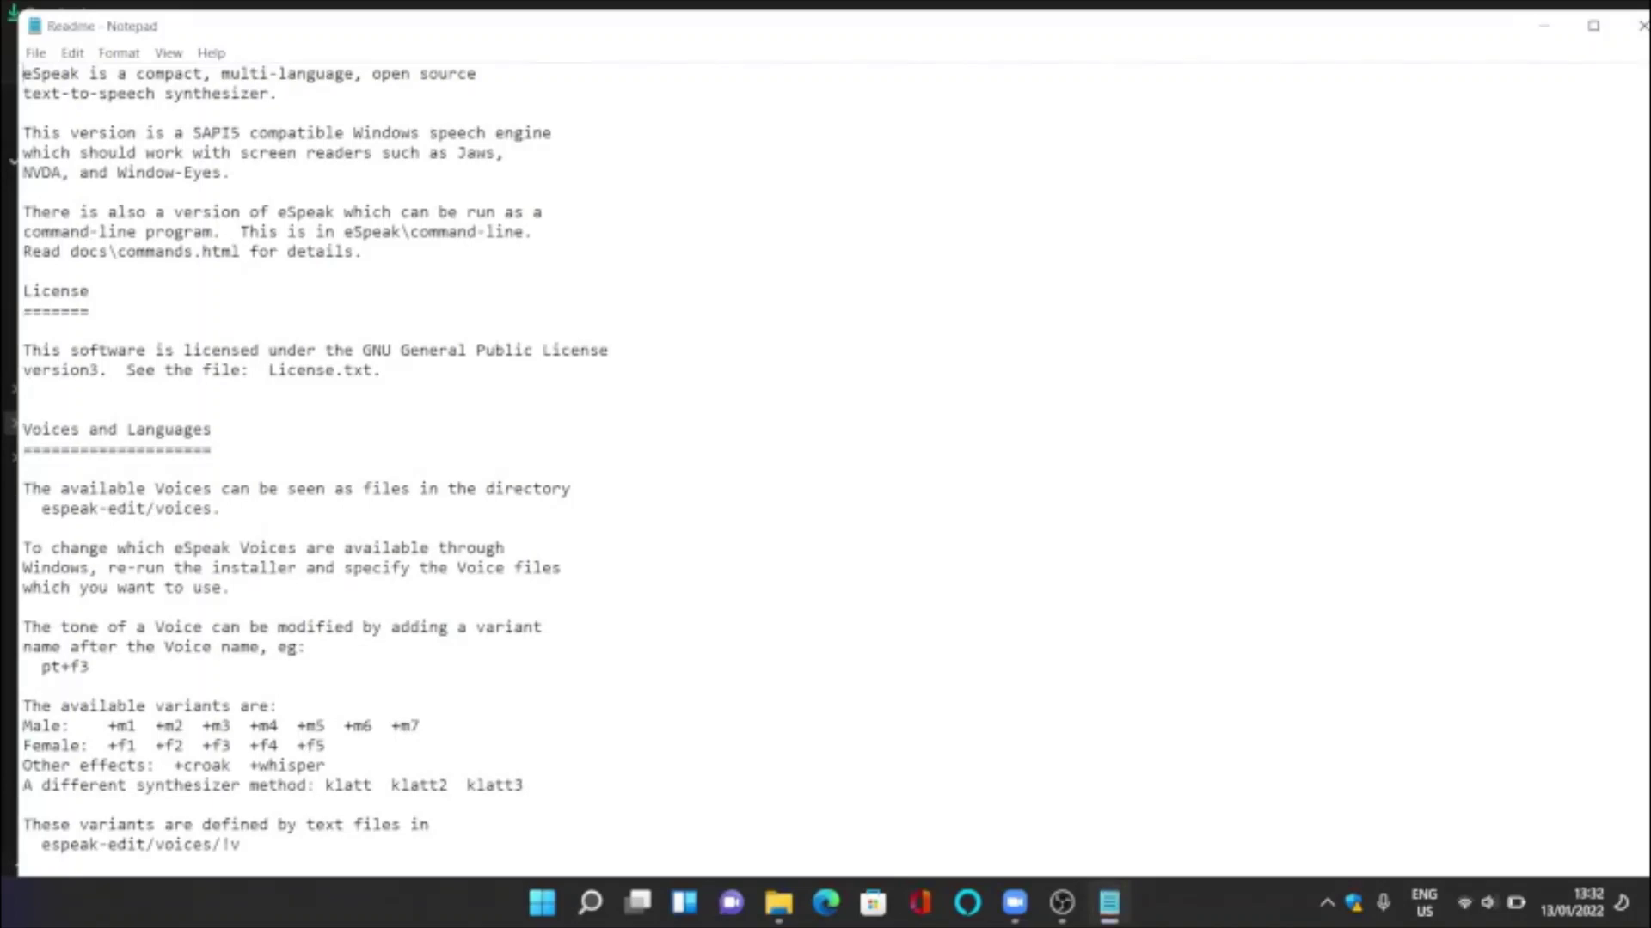
pyautogui.hotkey('alt', 'F4')
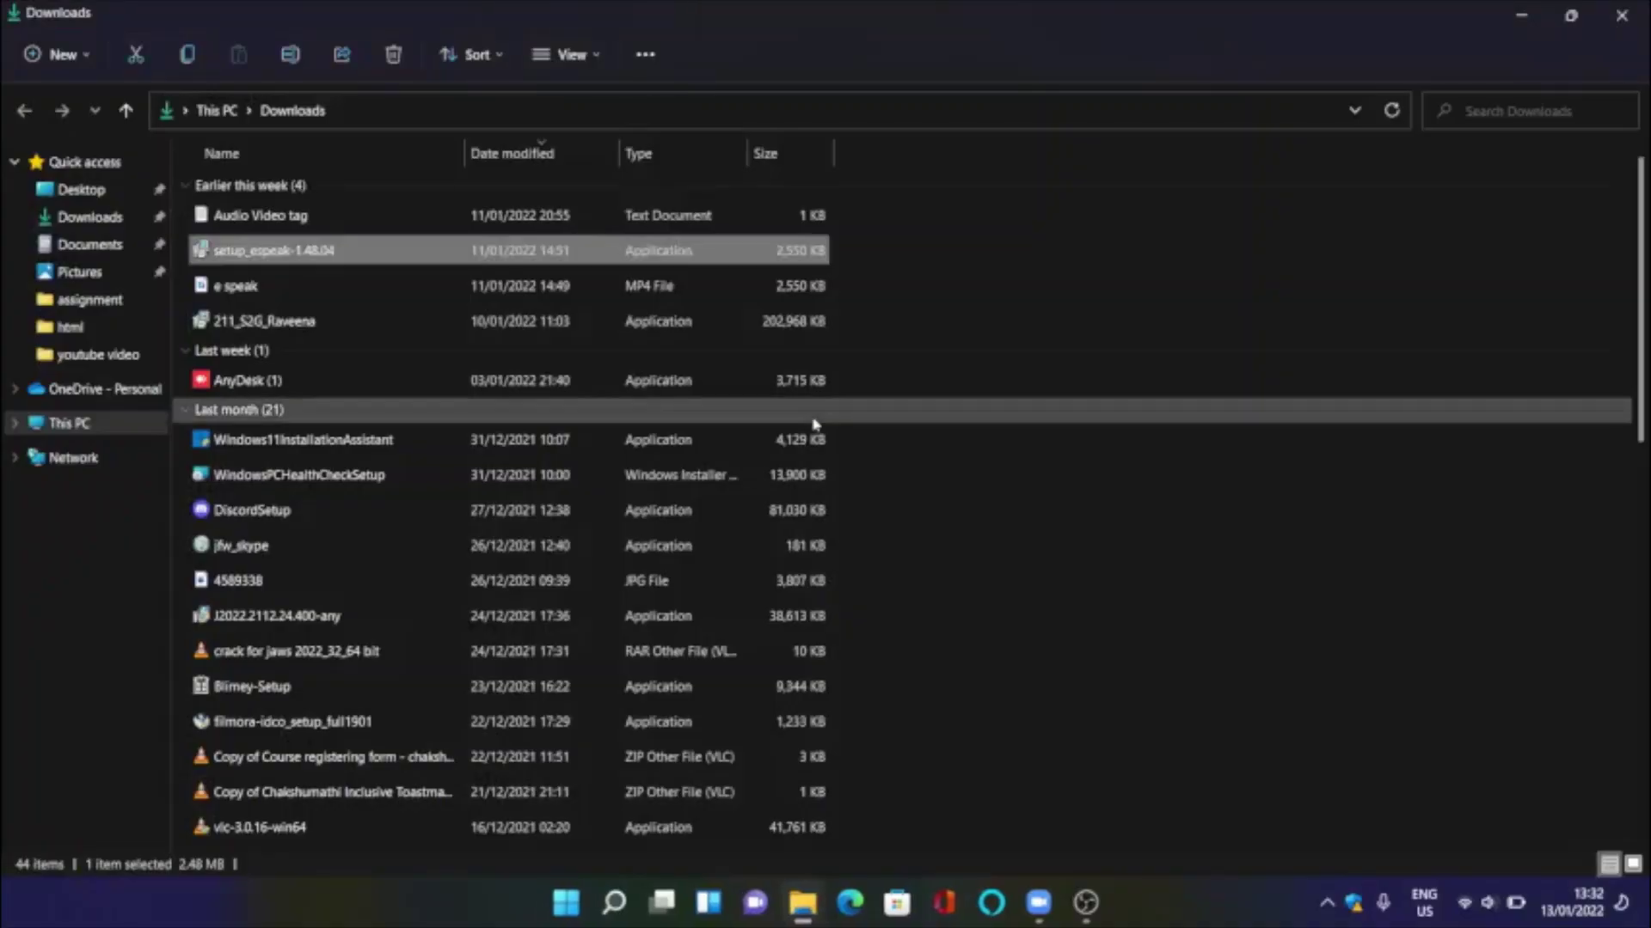
pyautogui.hotkey('alt', 'F4')
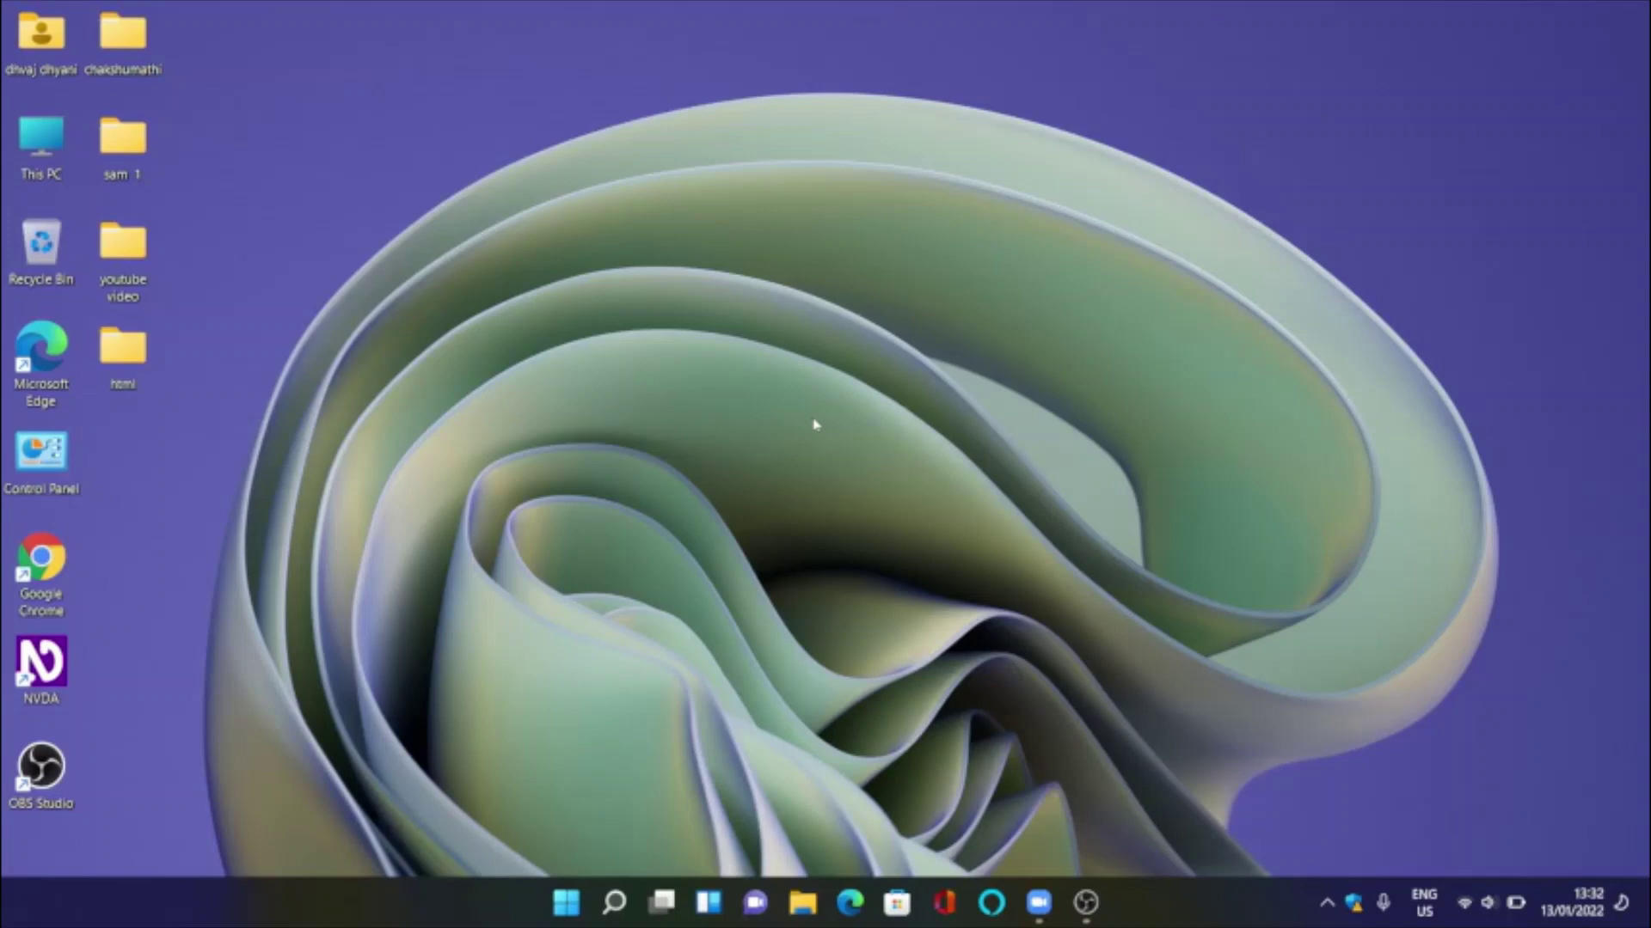
# - Switch to the JAWS screen reader's options and open the Voice Adjustment dialog
pyautogui.press('Insert+n')
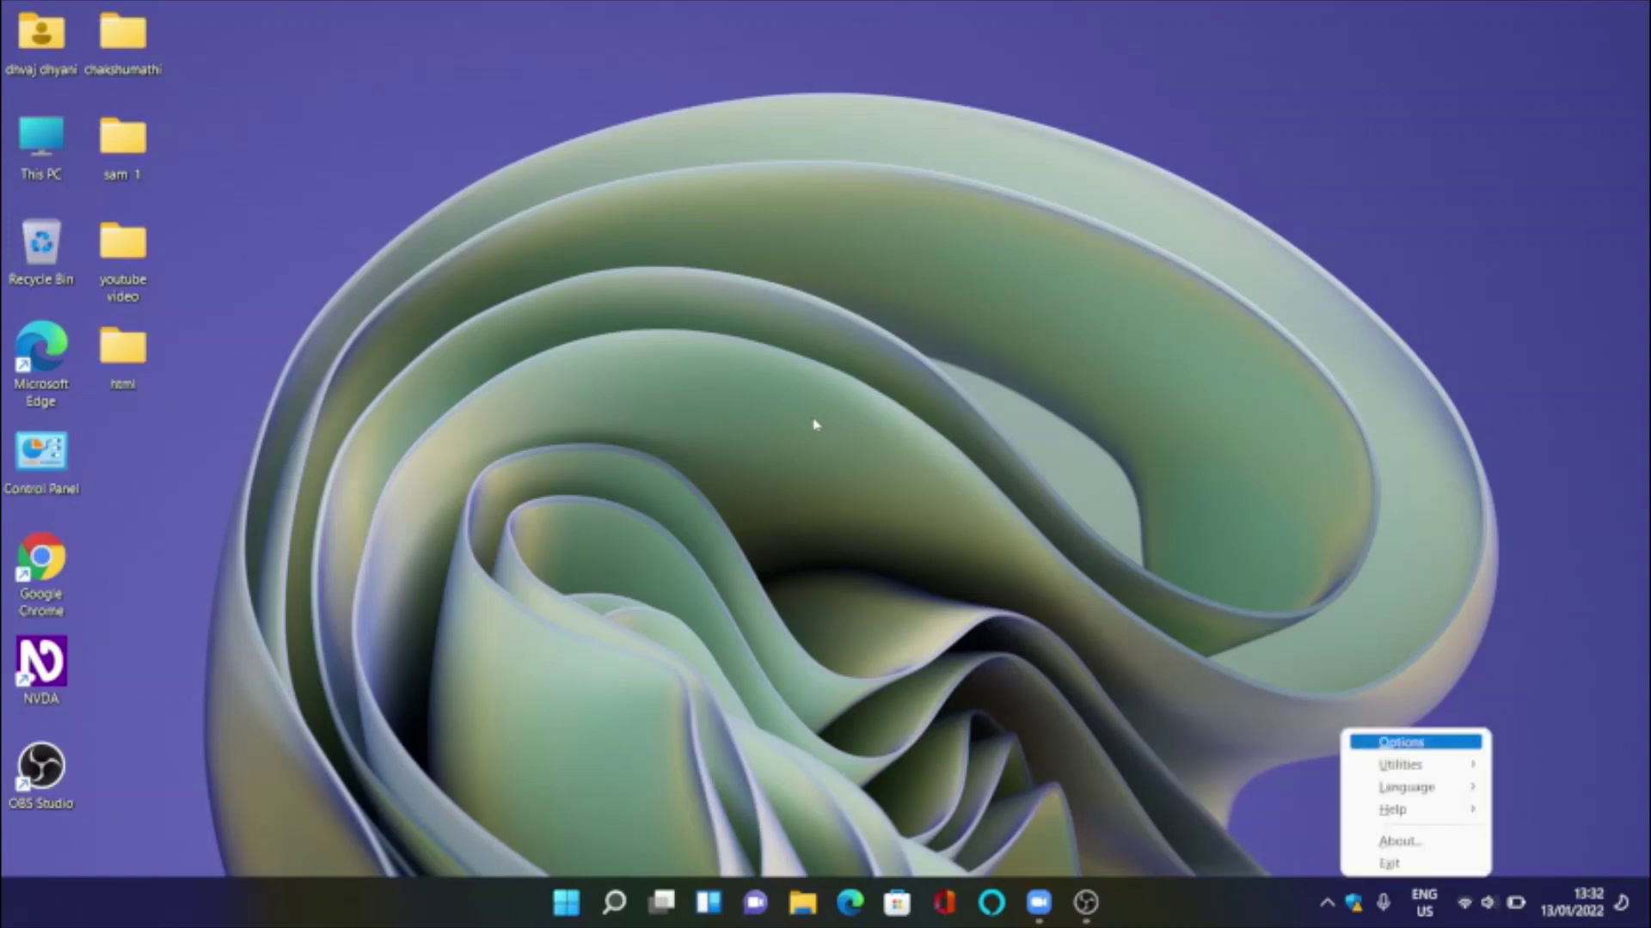
pyautogui.press('Right')
pyautogui.press('Down')
pyautogui.press('Up')
pyautogui.press('Down')
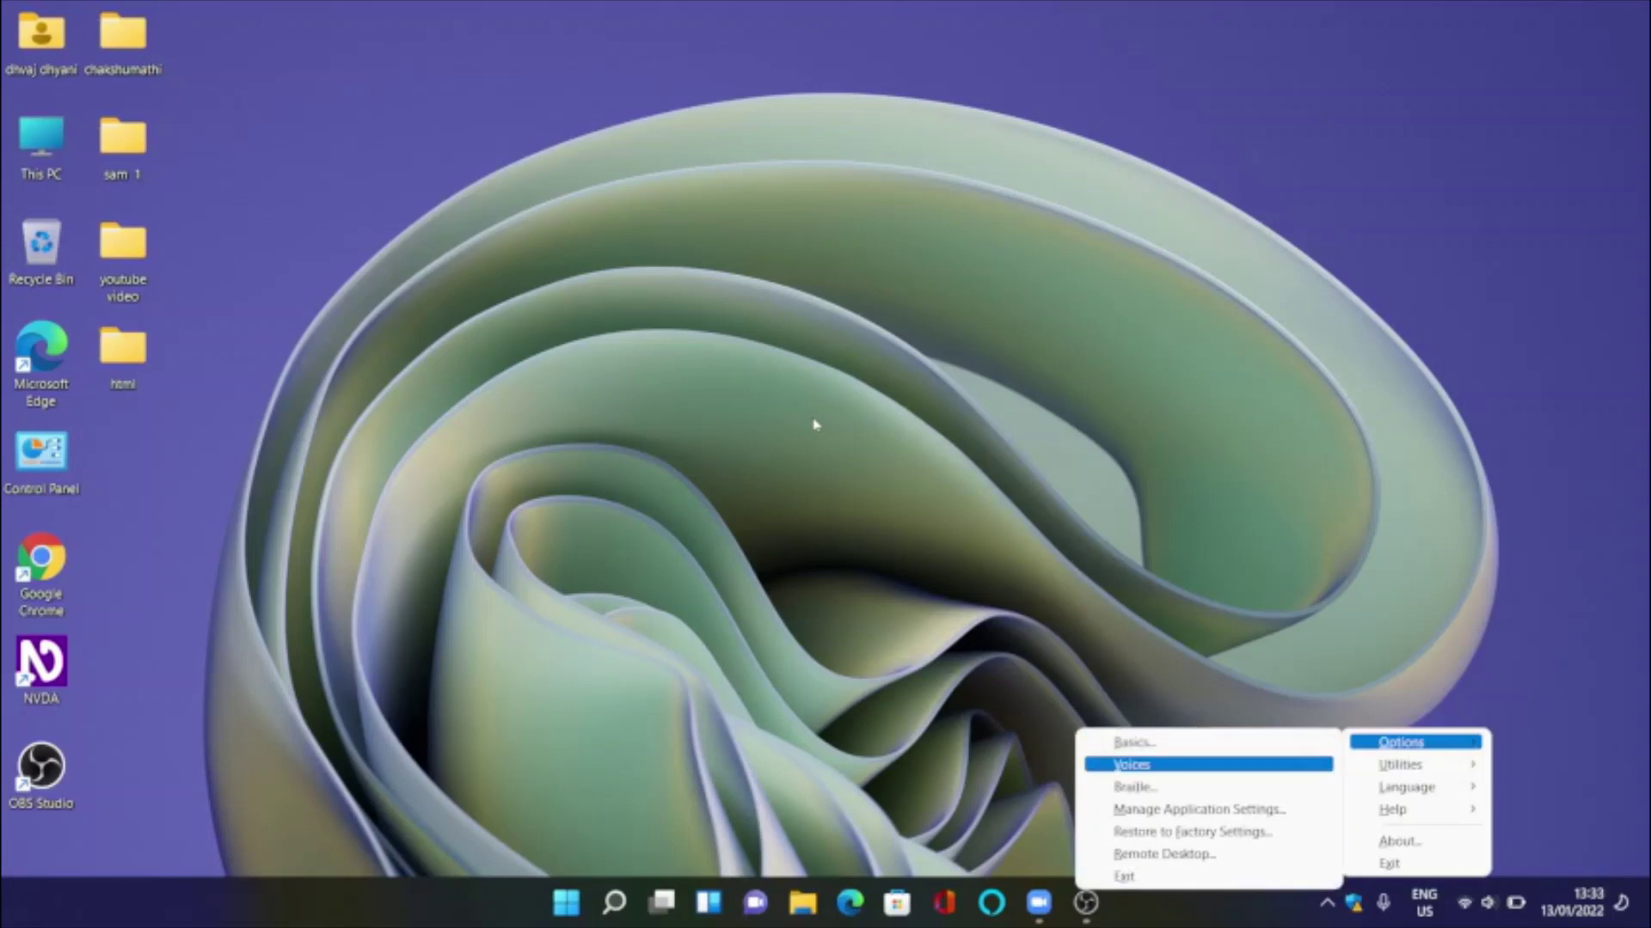
pyautogui.press('Right')
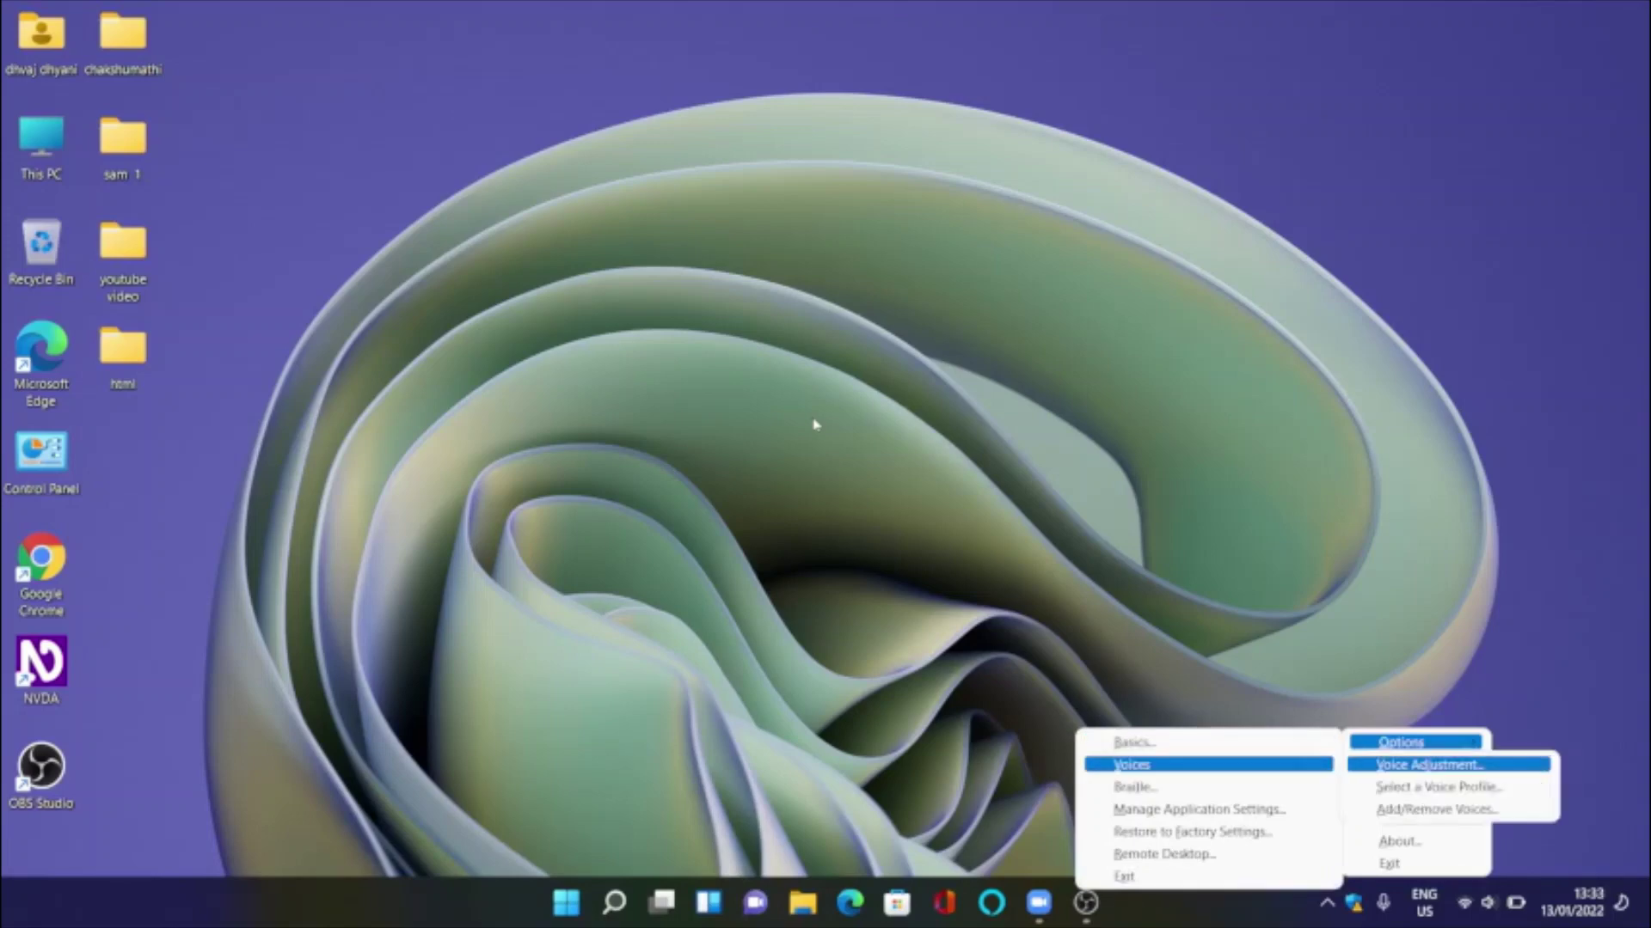
pyautogui.press('Down')
pyautogui.press('Up')
pyautogui.press('Return')
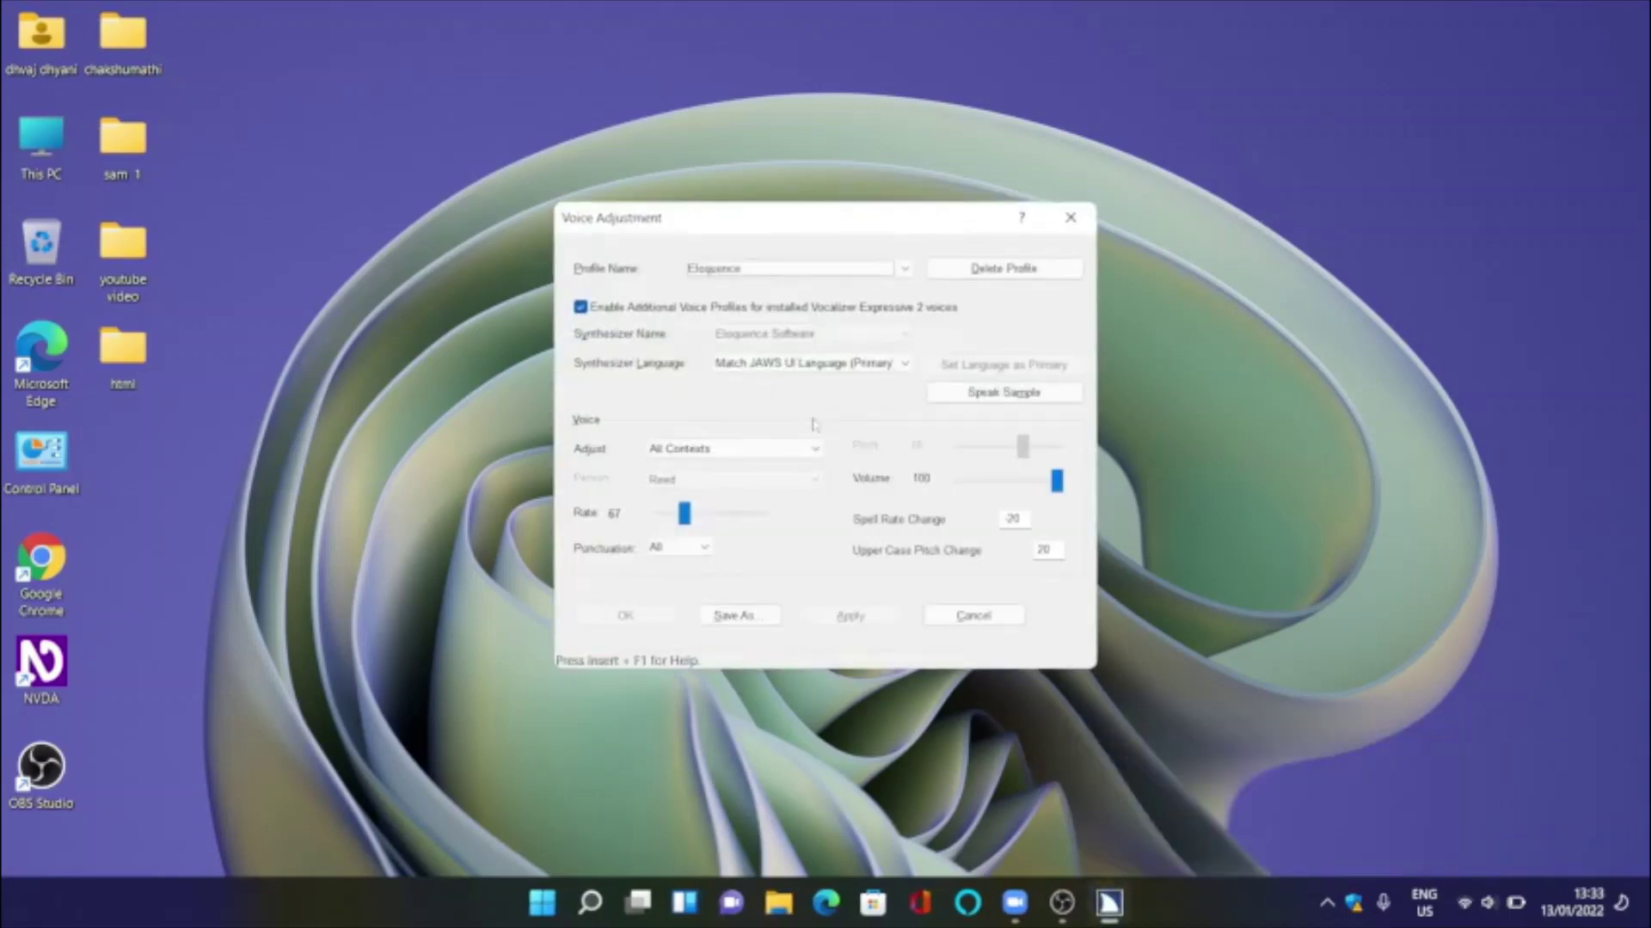
# - Change the voice profile to SAPI 5X
pyautogui.press('Tab')
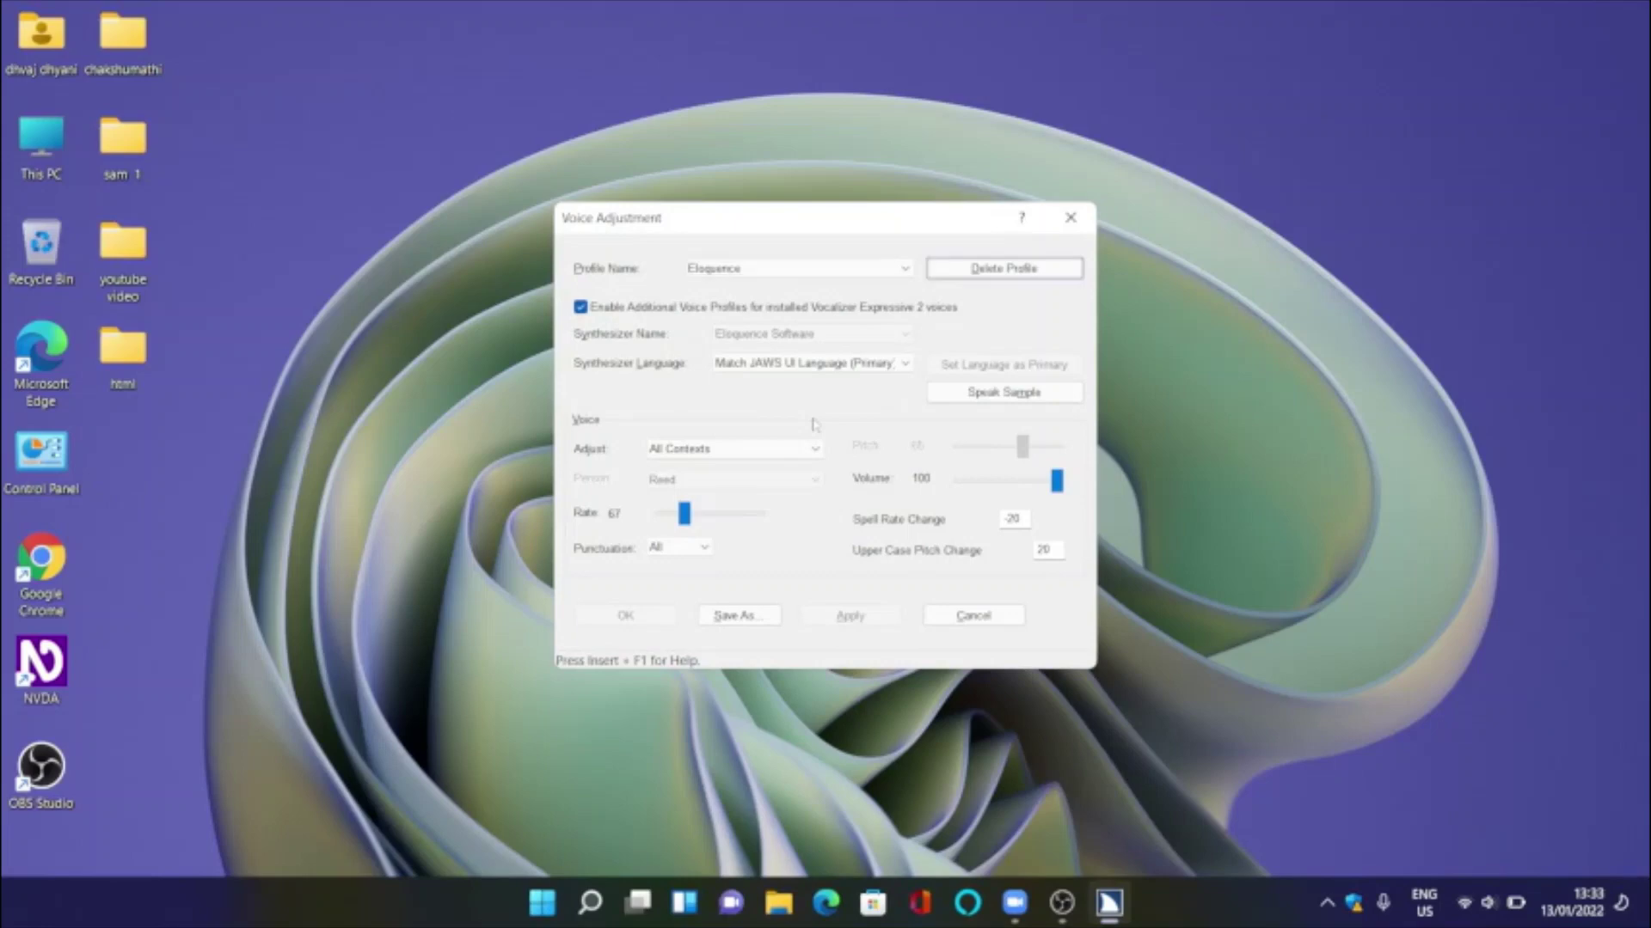
pyautogui.hotkey('shift', 'Tab')
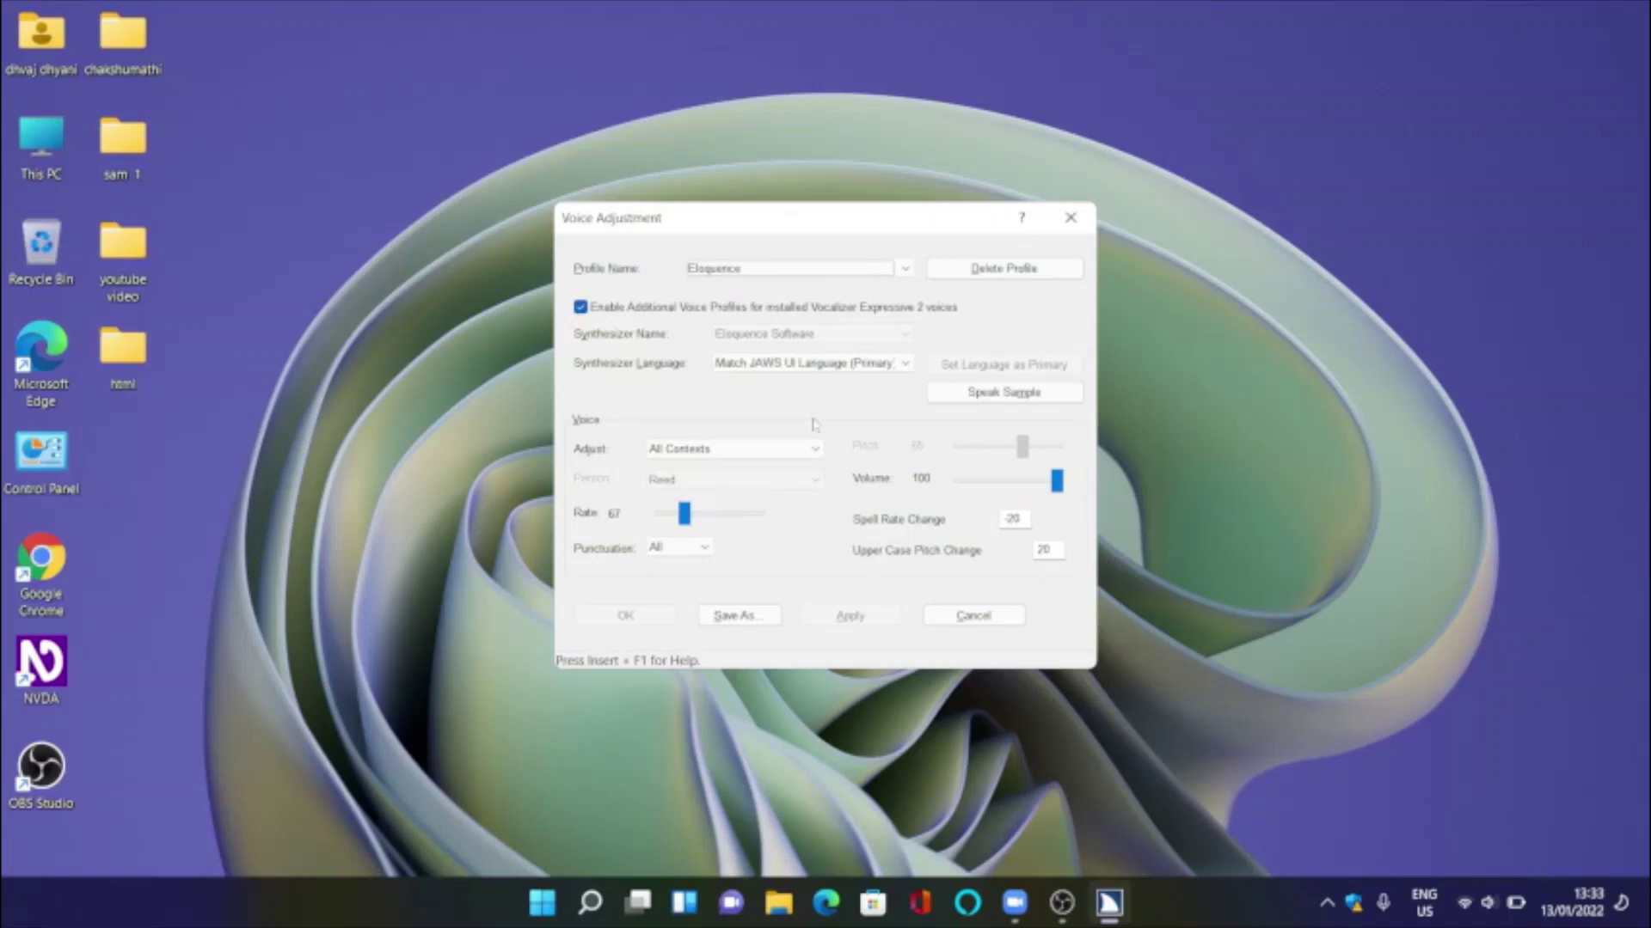
pyautogui.press('Down')
pyautogui.press('Up')
pyautogui.press('Down')
pyautogui.press('Down')
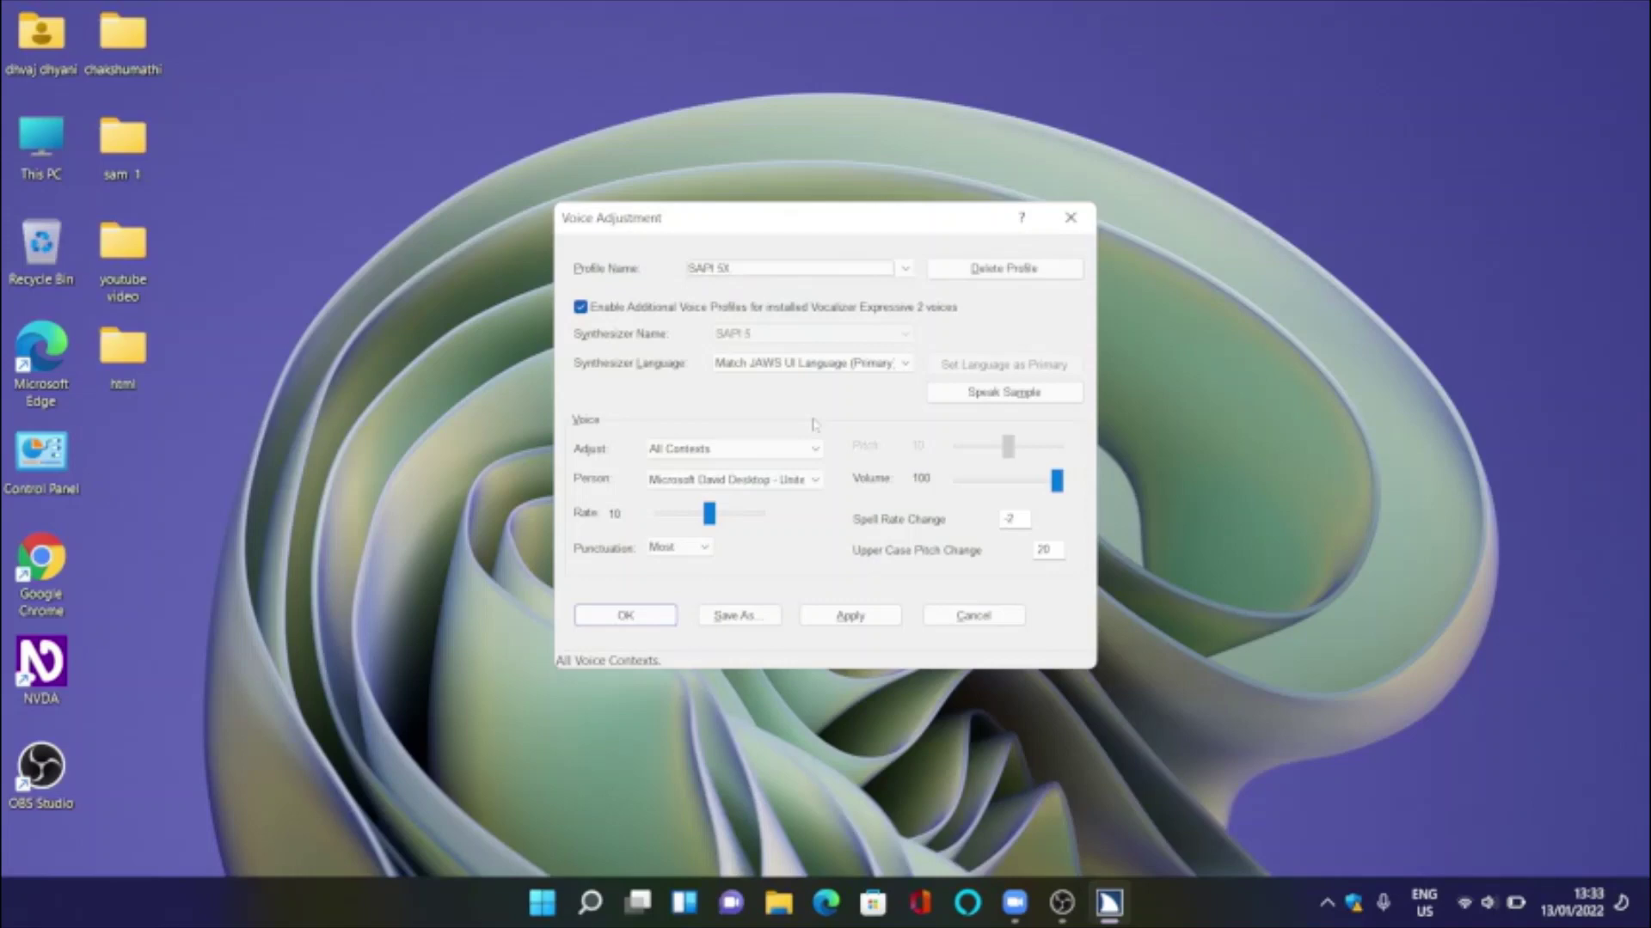
# - Set the voice person of the SAPI 5X profile to eSpeak-en - United States for all contexts
pyautogui.press('Tab')
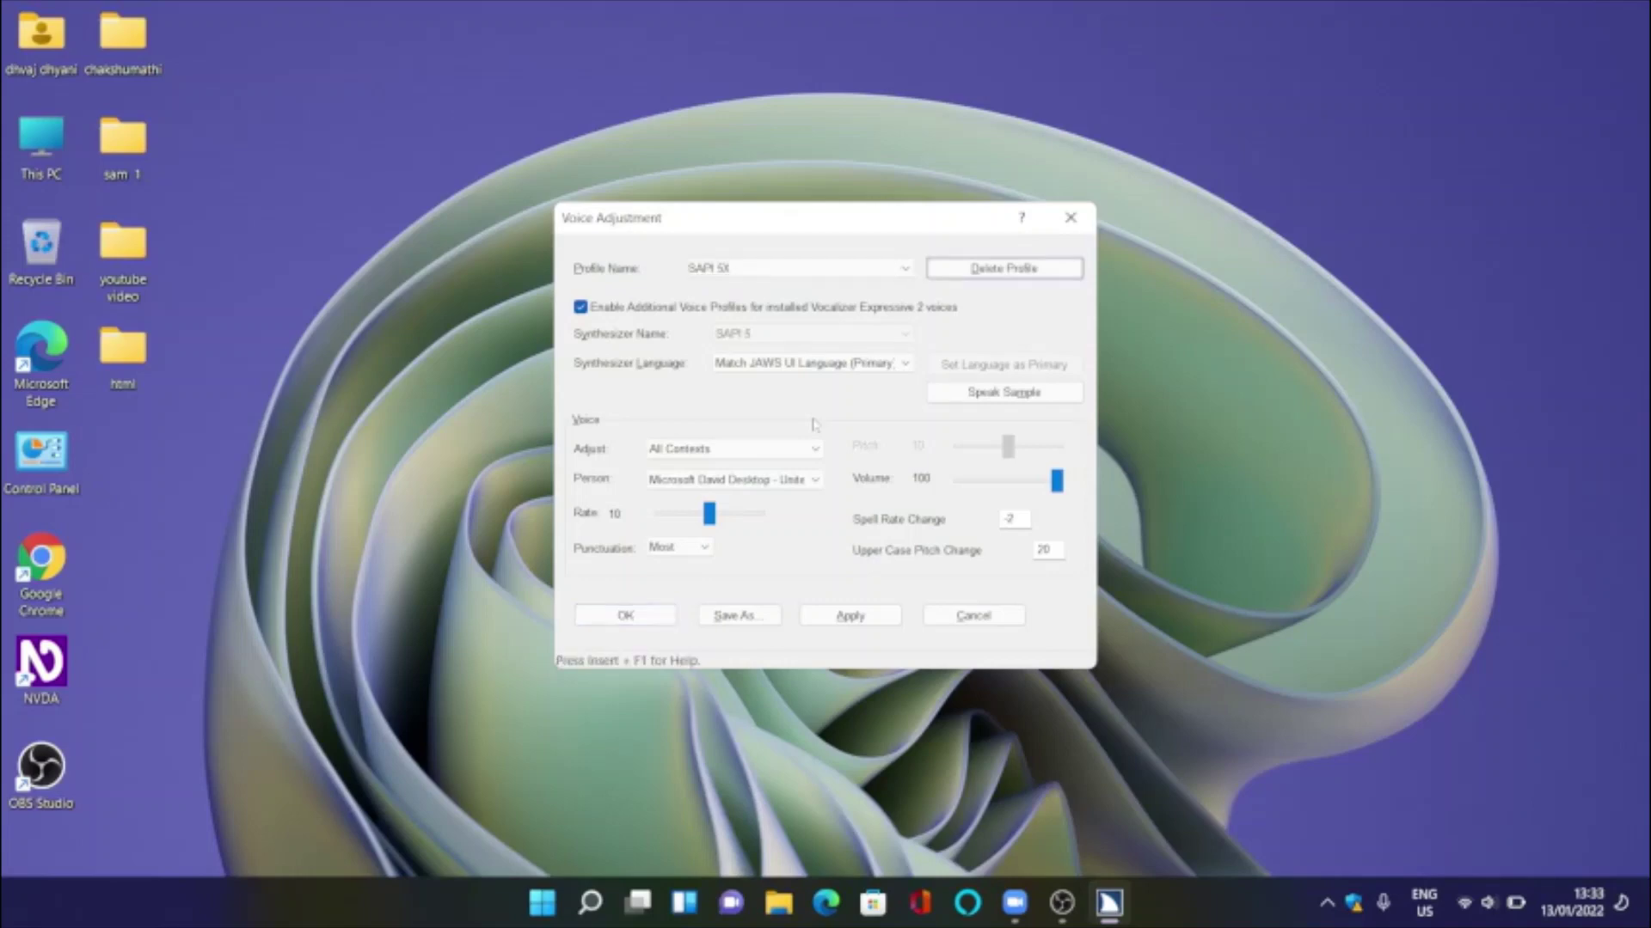
pyautogui.press('Tab')
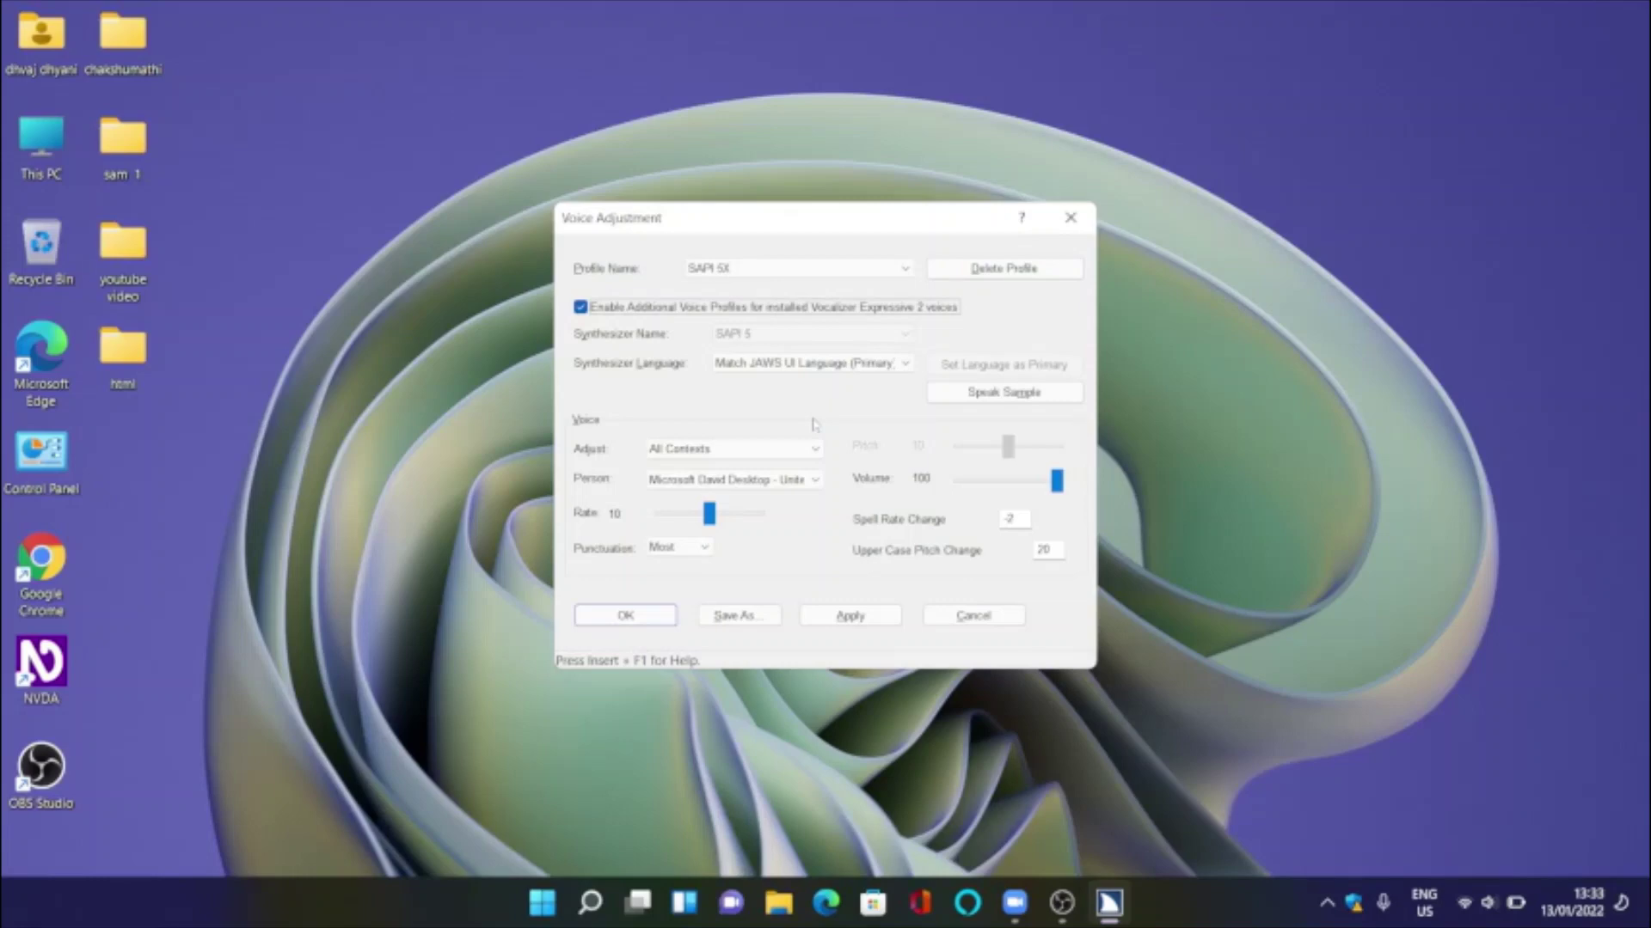
pyautogui.press('Tab')
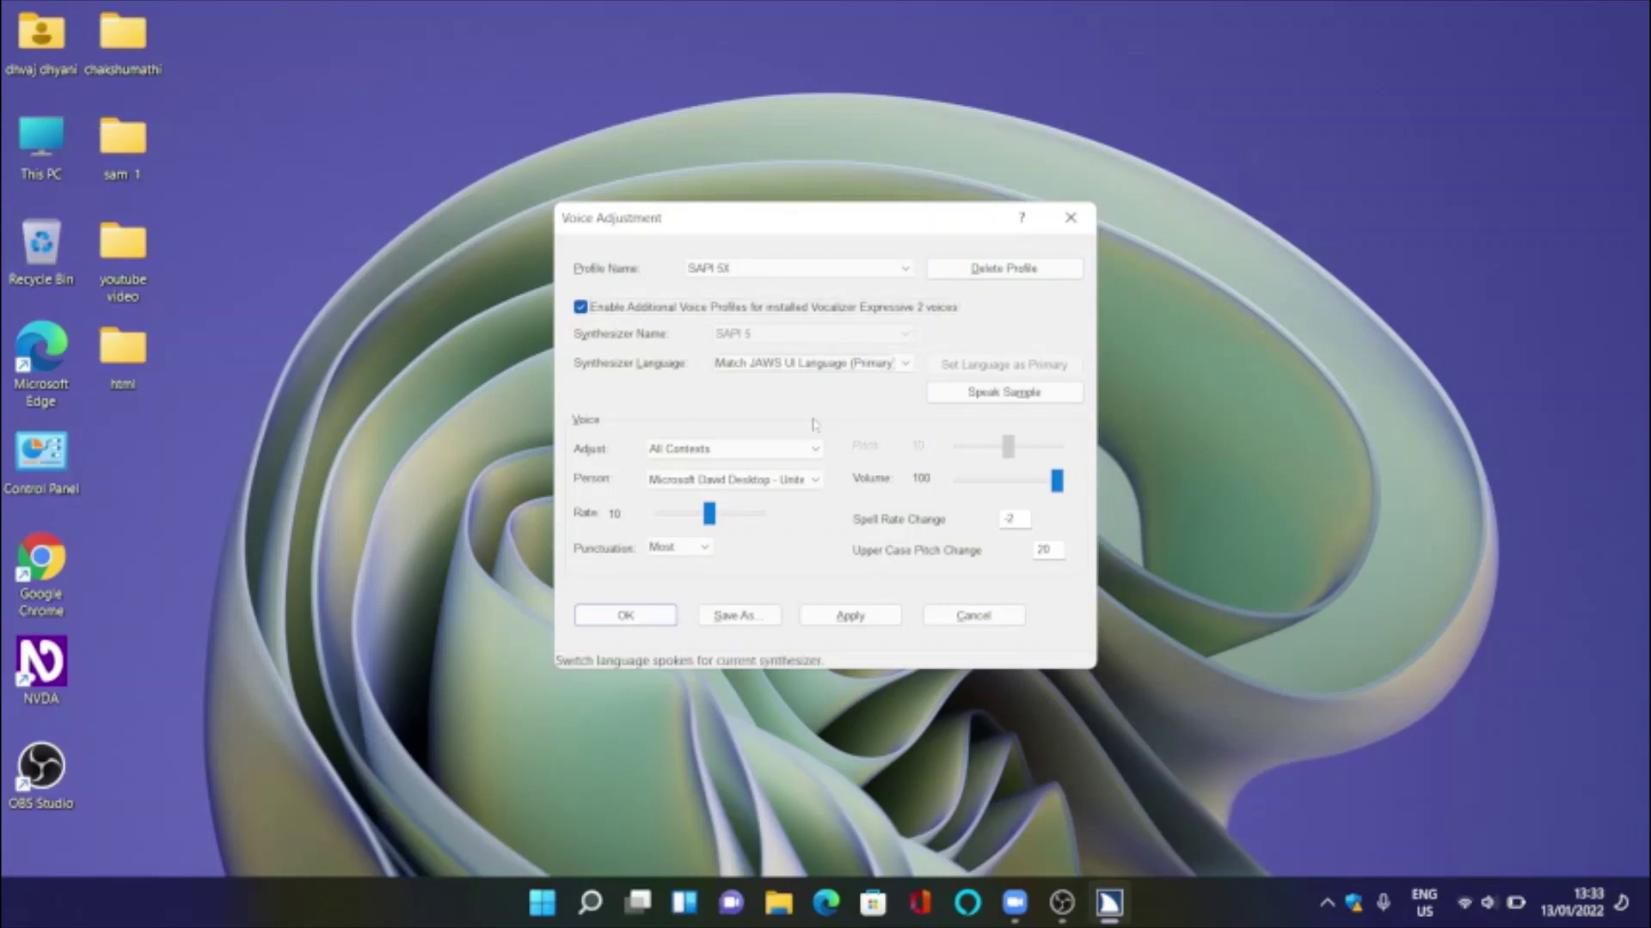
pyautogui.press('Tab')
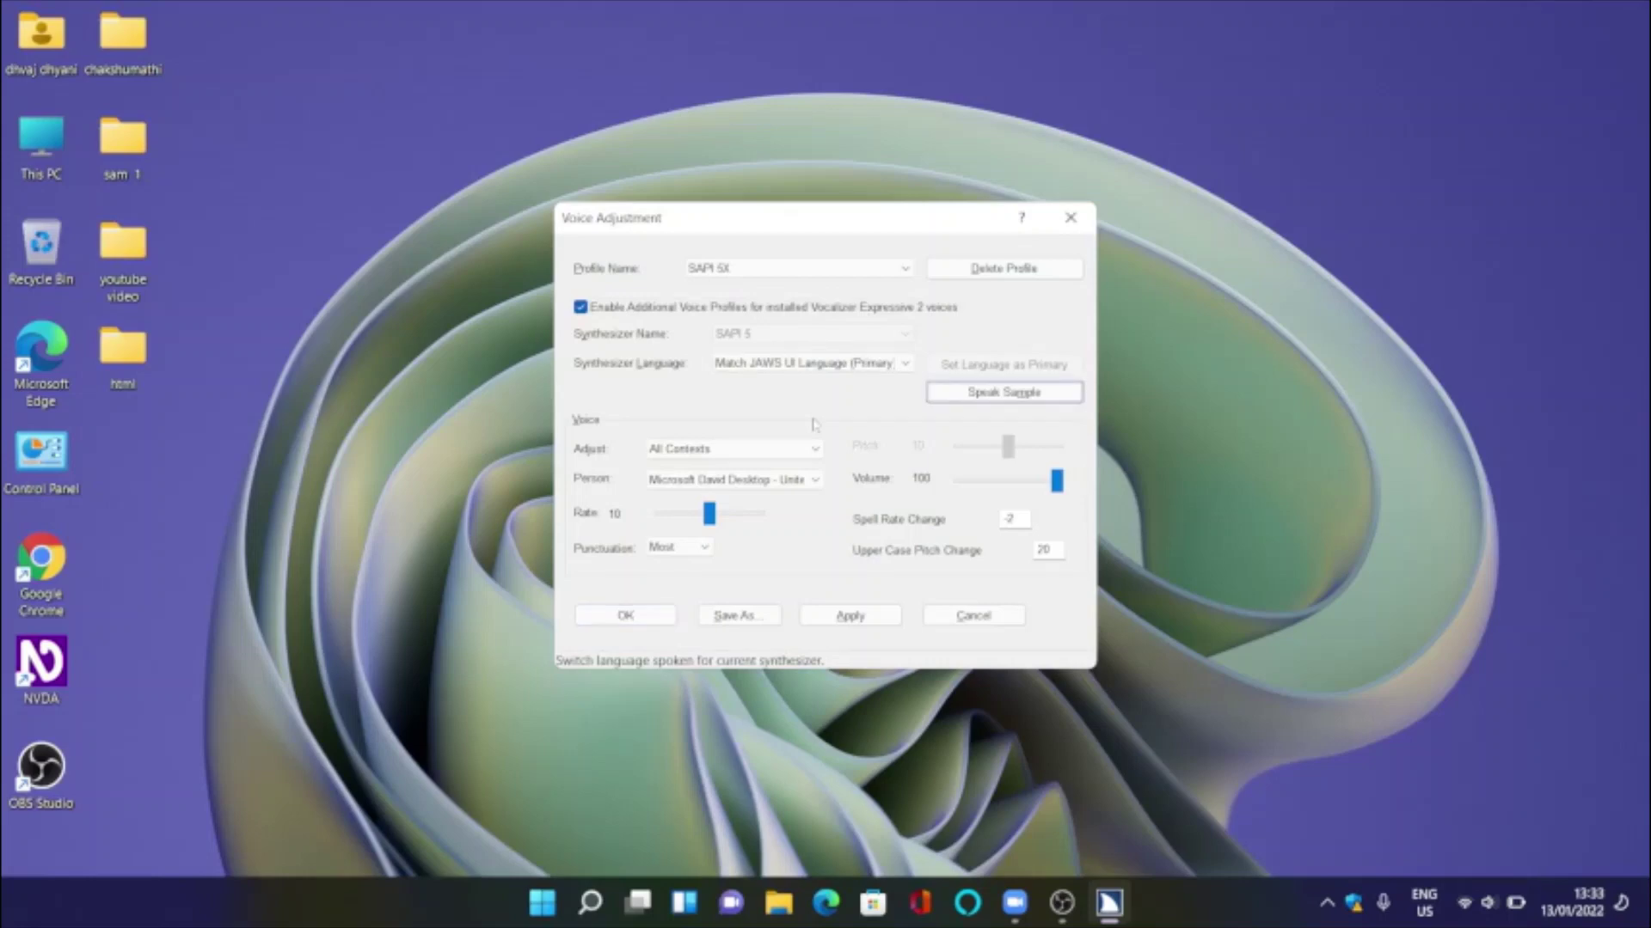
pyautogui.press('Tab')
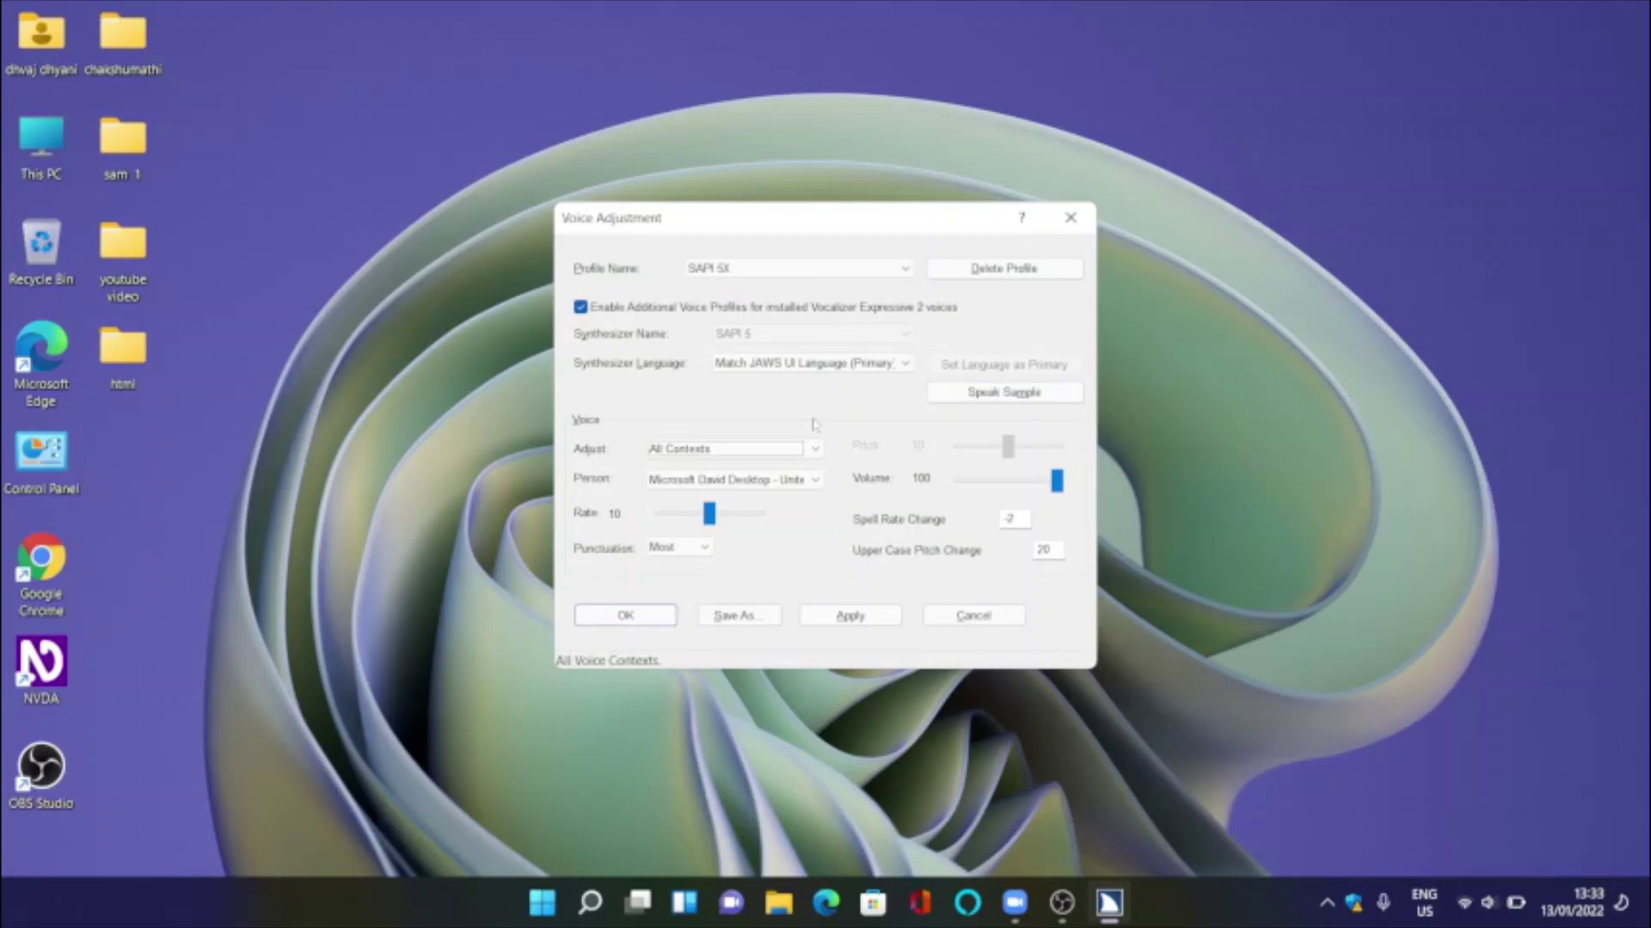
pyautogui.press('Tab')
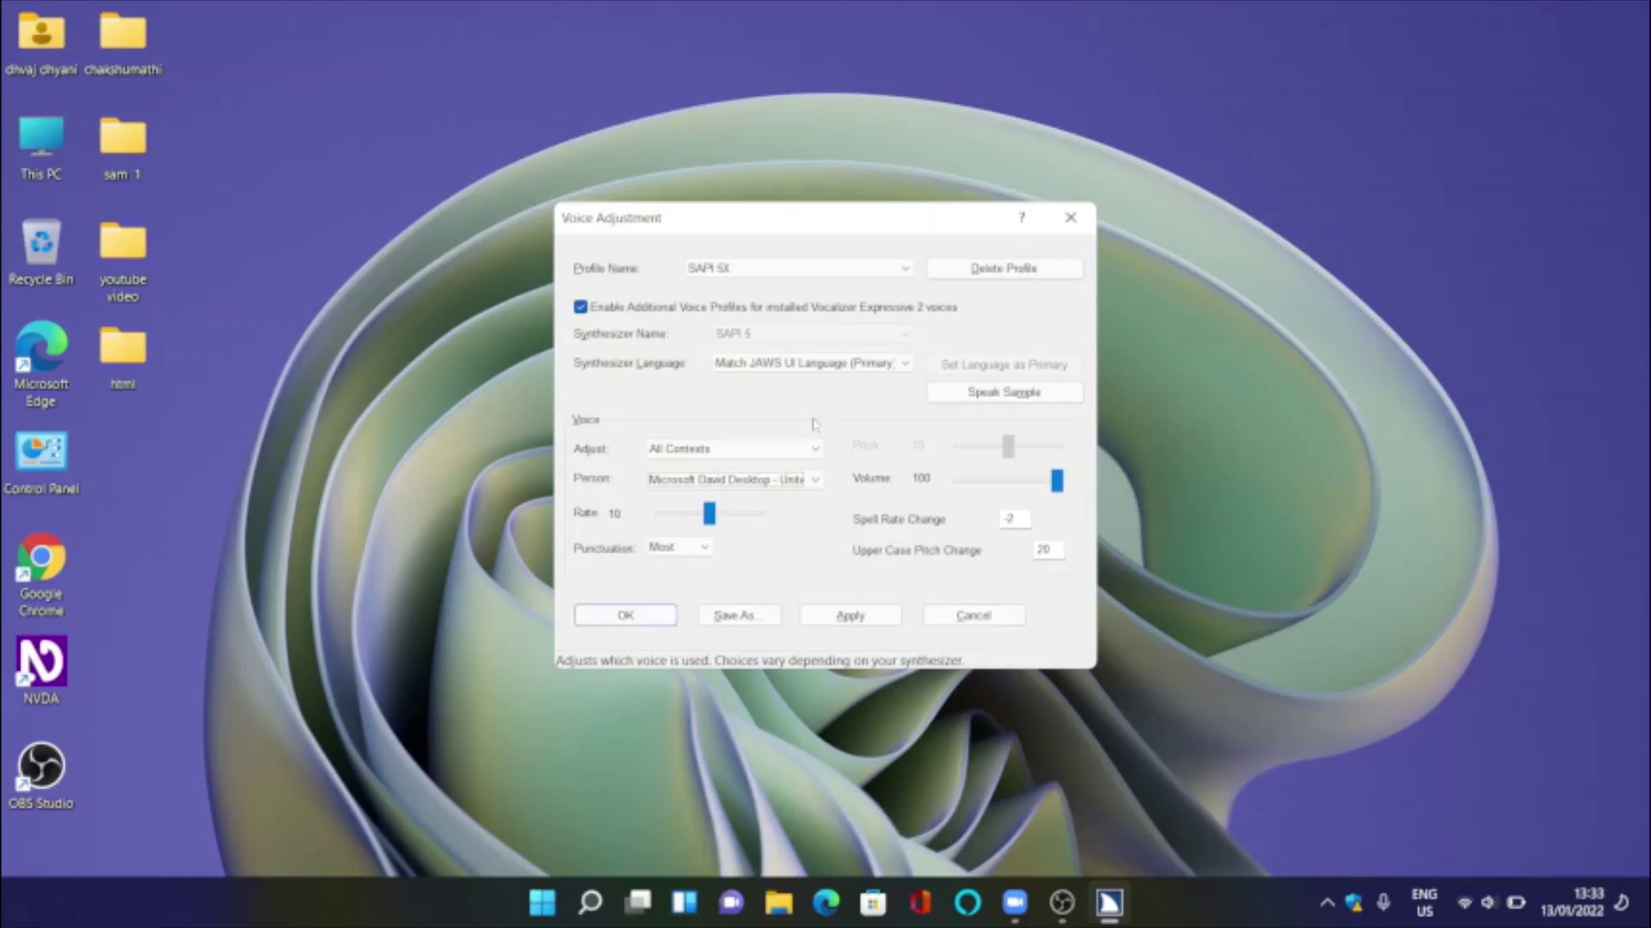
pyautogui.press('Down')
pyautogui.press('Down')
pyautogui.press('Down')
pyautogui.press('Down')
pyautogui.press('Down')
pyautogui.press('Down')
pyautogui.press('Up')
pyautogui.press('Up')
pyautogui.press('Down')
# - Set the speech rate to 11 and the punctuation level to Most
pyautogui.press('Tab')
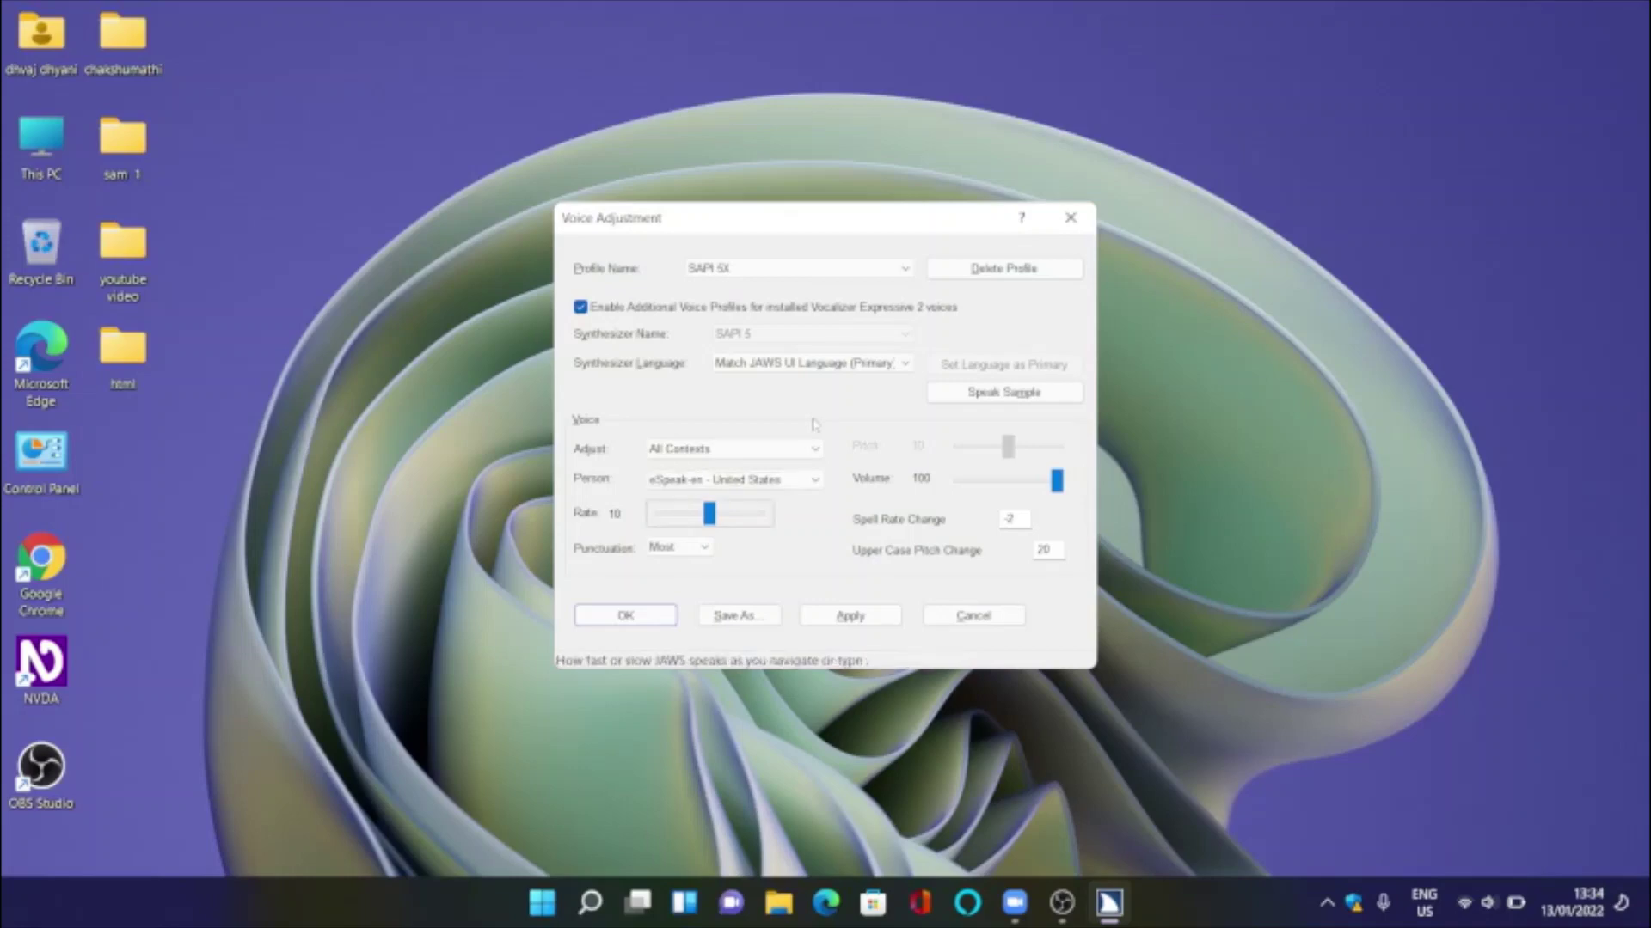
pyautogui.press('Right')
pyautogui.press('Right')
pyautogui.press('Left')
pyautogui.press('Right')
pyautogui.press('Right')
pyautogui.press('Left')
pyautogui.press('Left')
pyautogui.press('Tab')
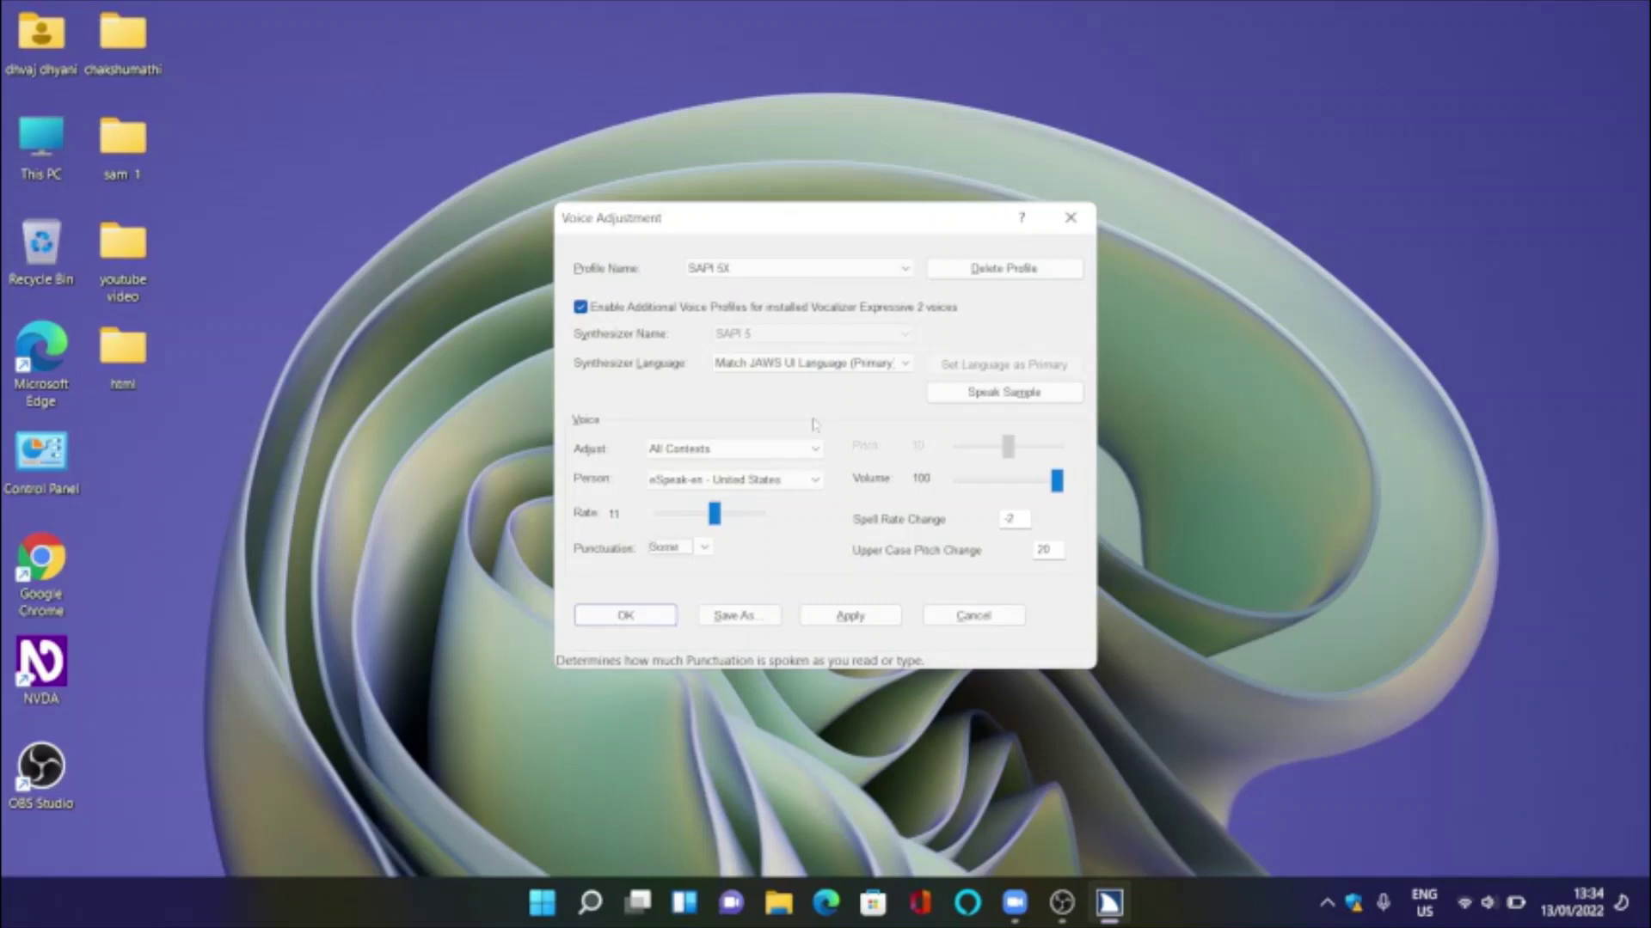
pyautogui.press('Down')
pyautogui.press('Up')
pyautogui.press('Up')
pyautogui.press('Down')
pyautogui.press('Tab')
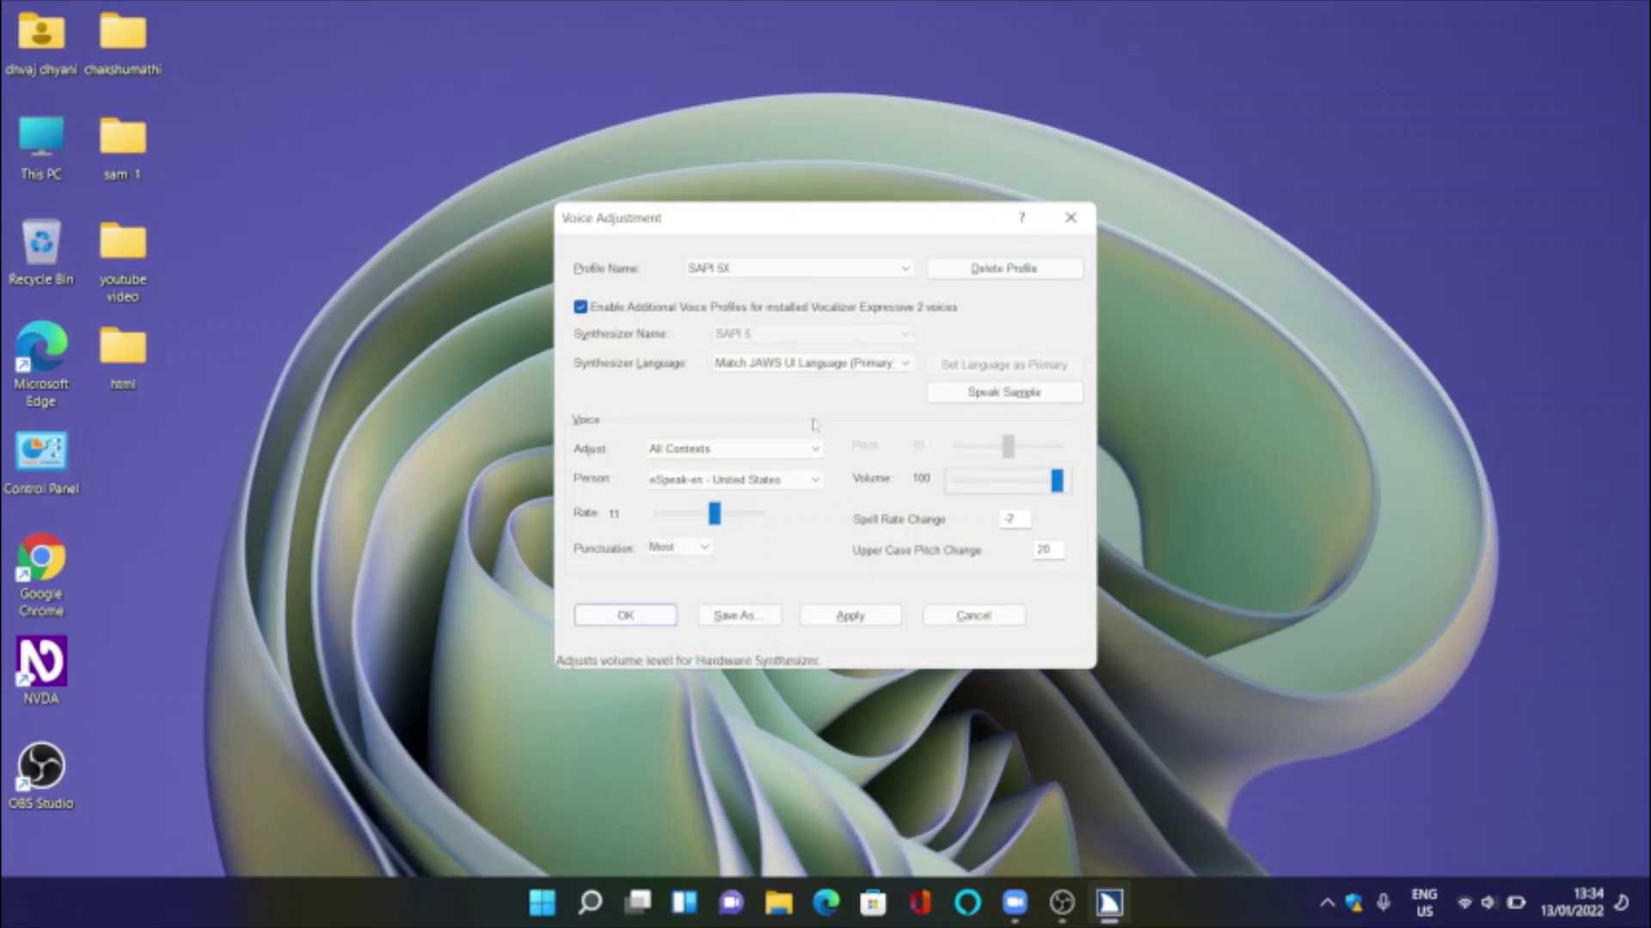
pyautogui.press('Tab')
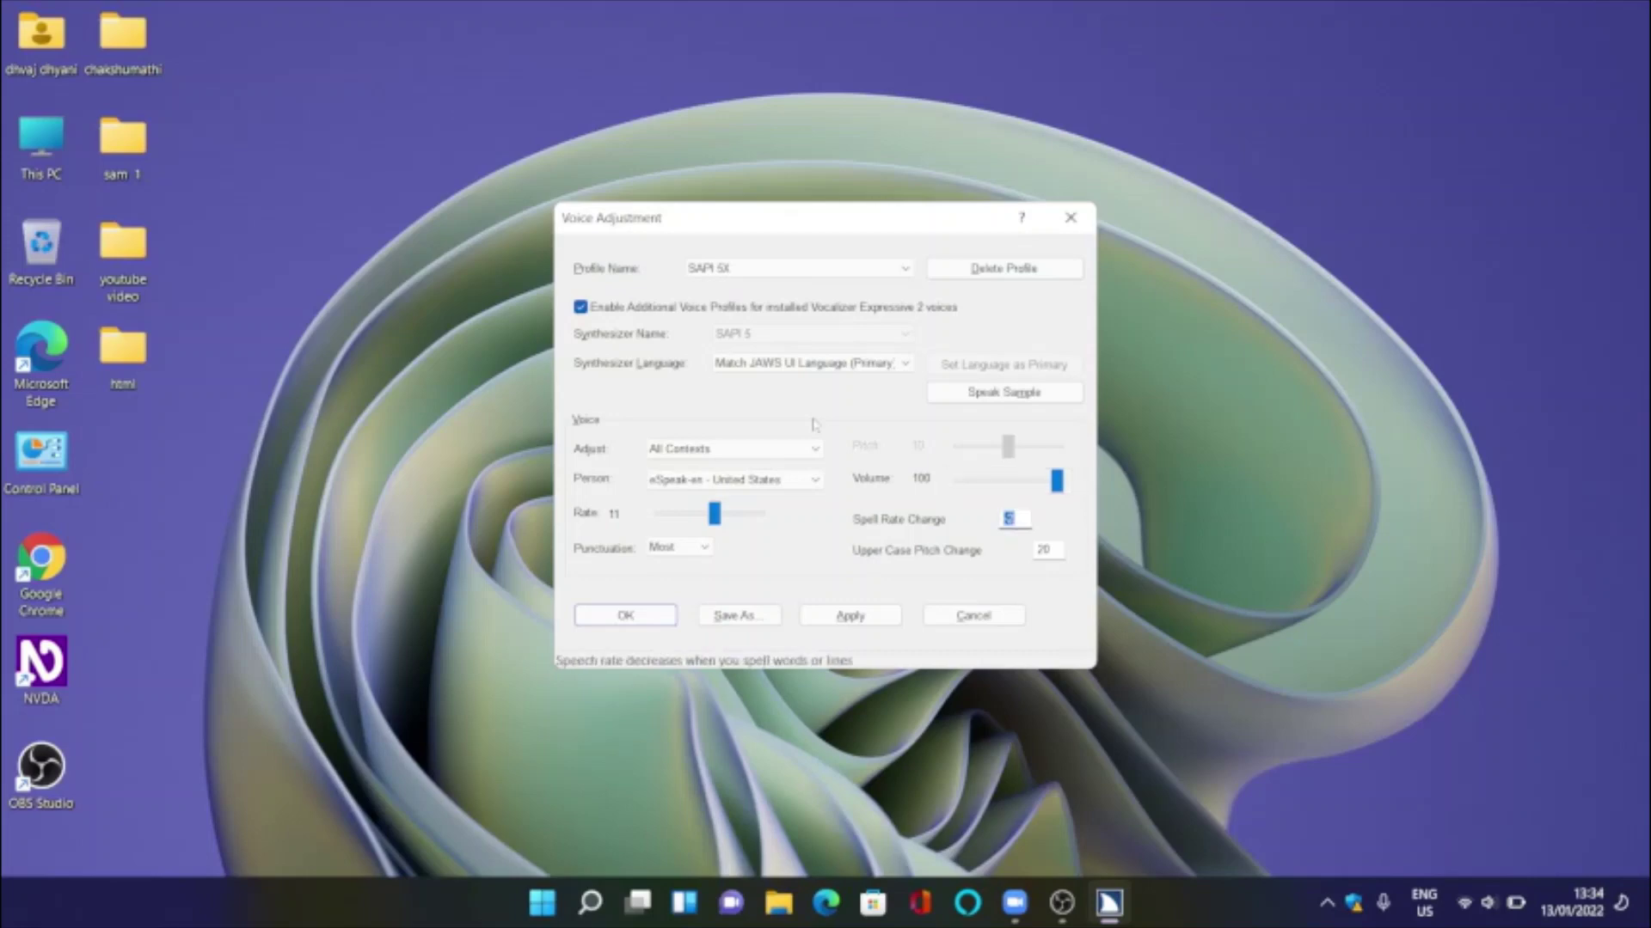
pyautogui.press('Tab')
pyautogui.press('Tab')
pyautogui.press('Tab')
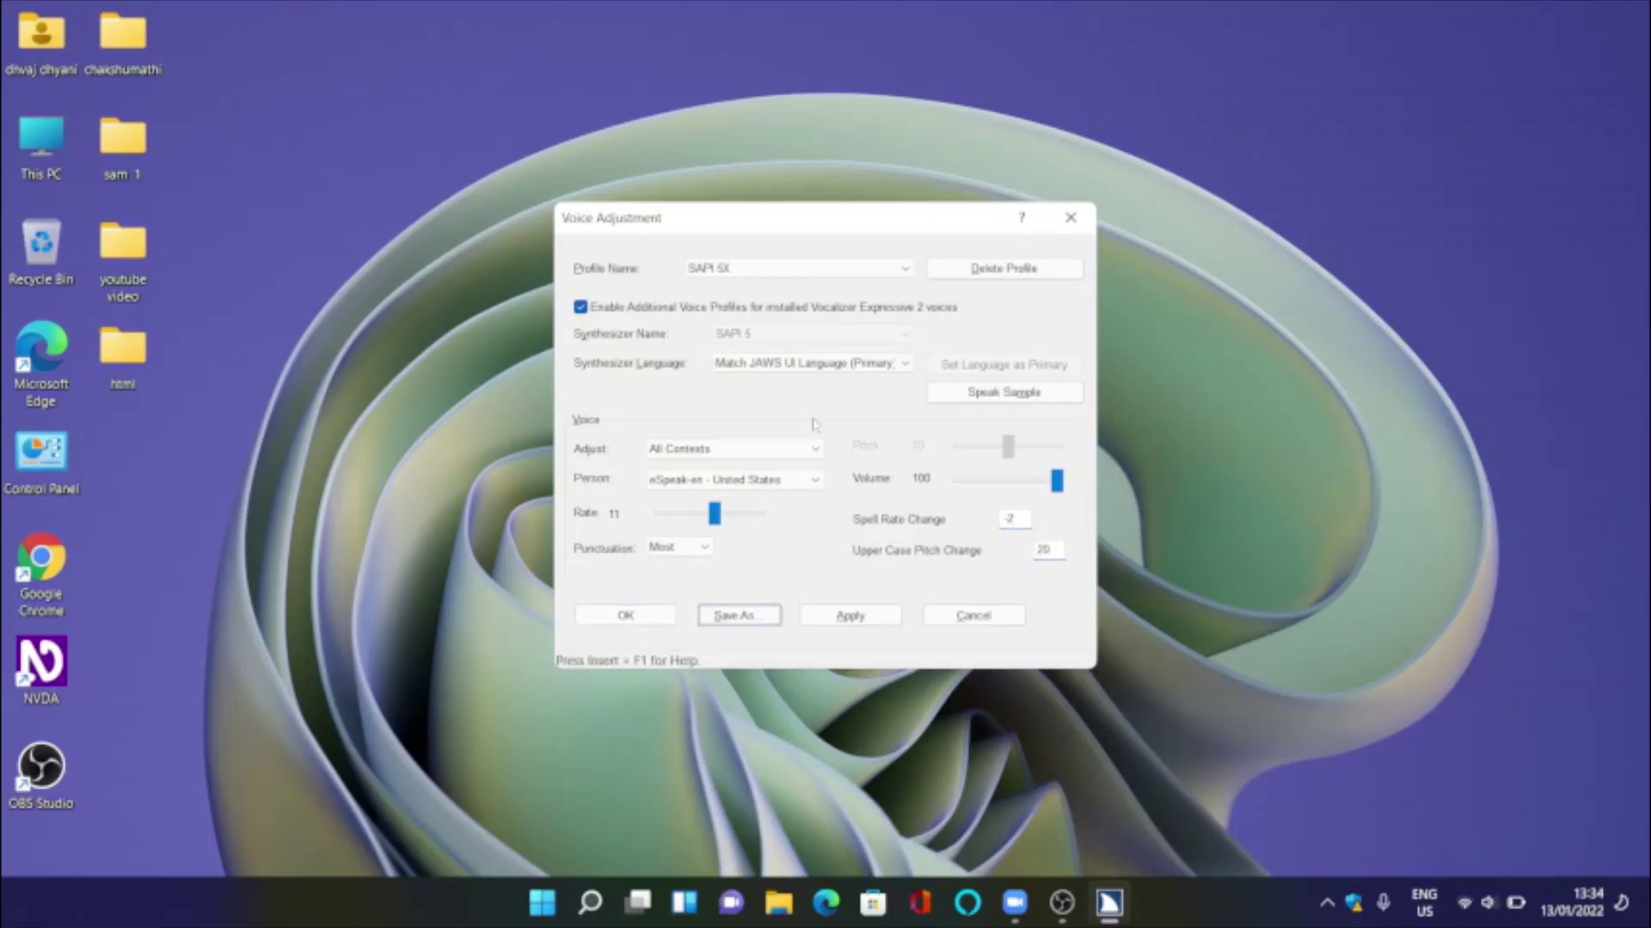
pyautogui.press('Return')
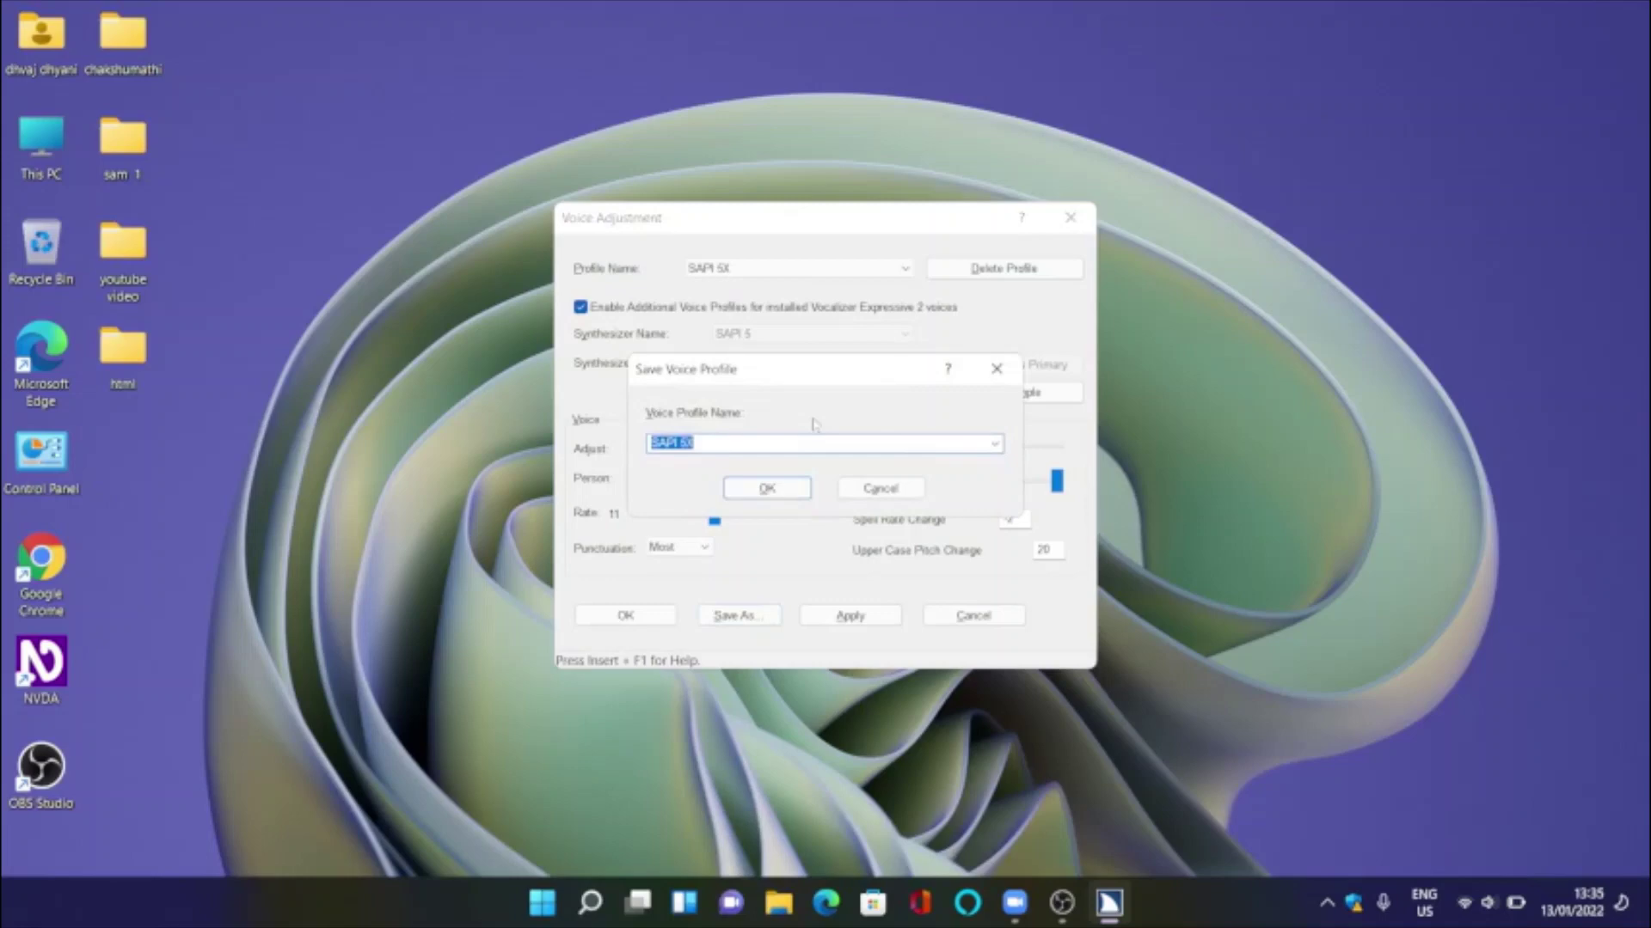
pyautogui.press('Tab')
pyautogui.press('Tab')
pyautogui.press('Return')
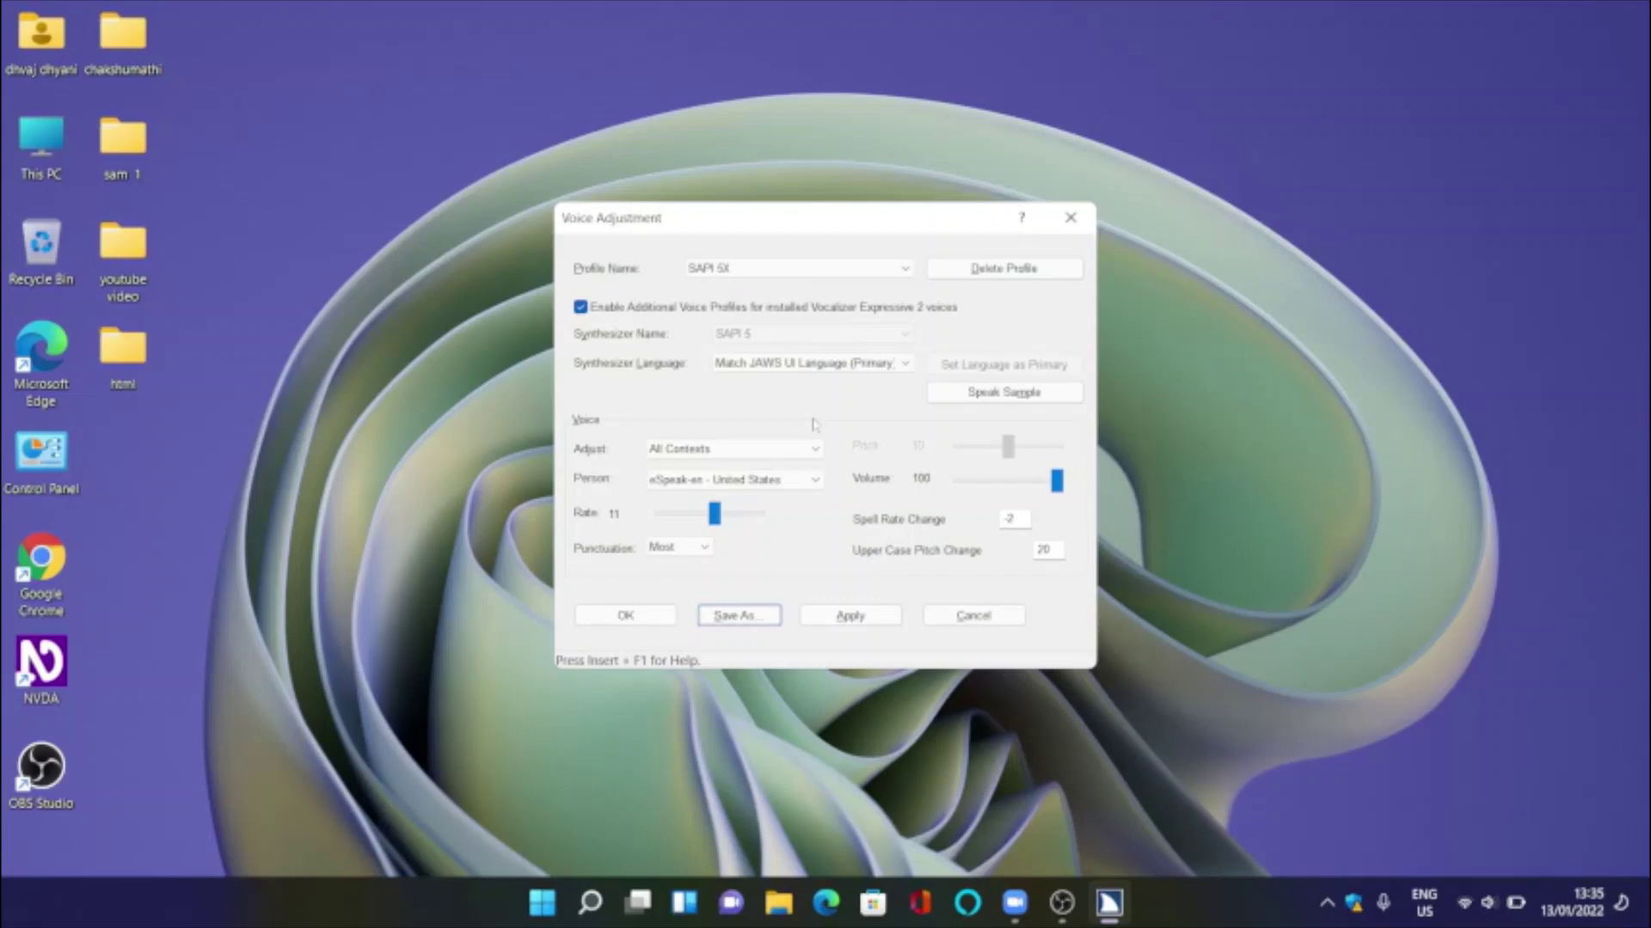
# - Apply the voice changes without closing the dialog and make SAPI 5X the default voice profile
pyautogui.press('Tab')
pyautogui.press('Tab')
pyautogui.press('Tab')
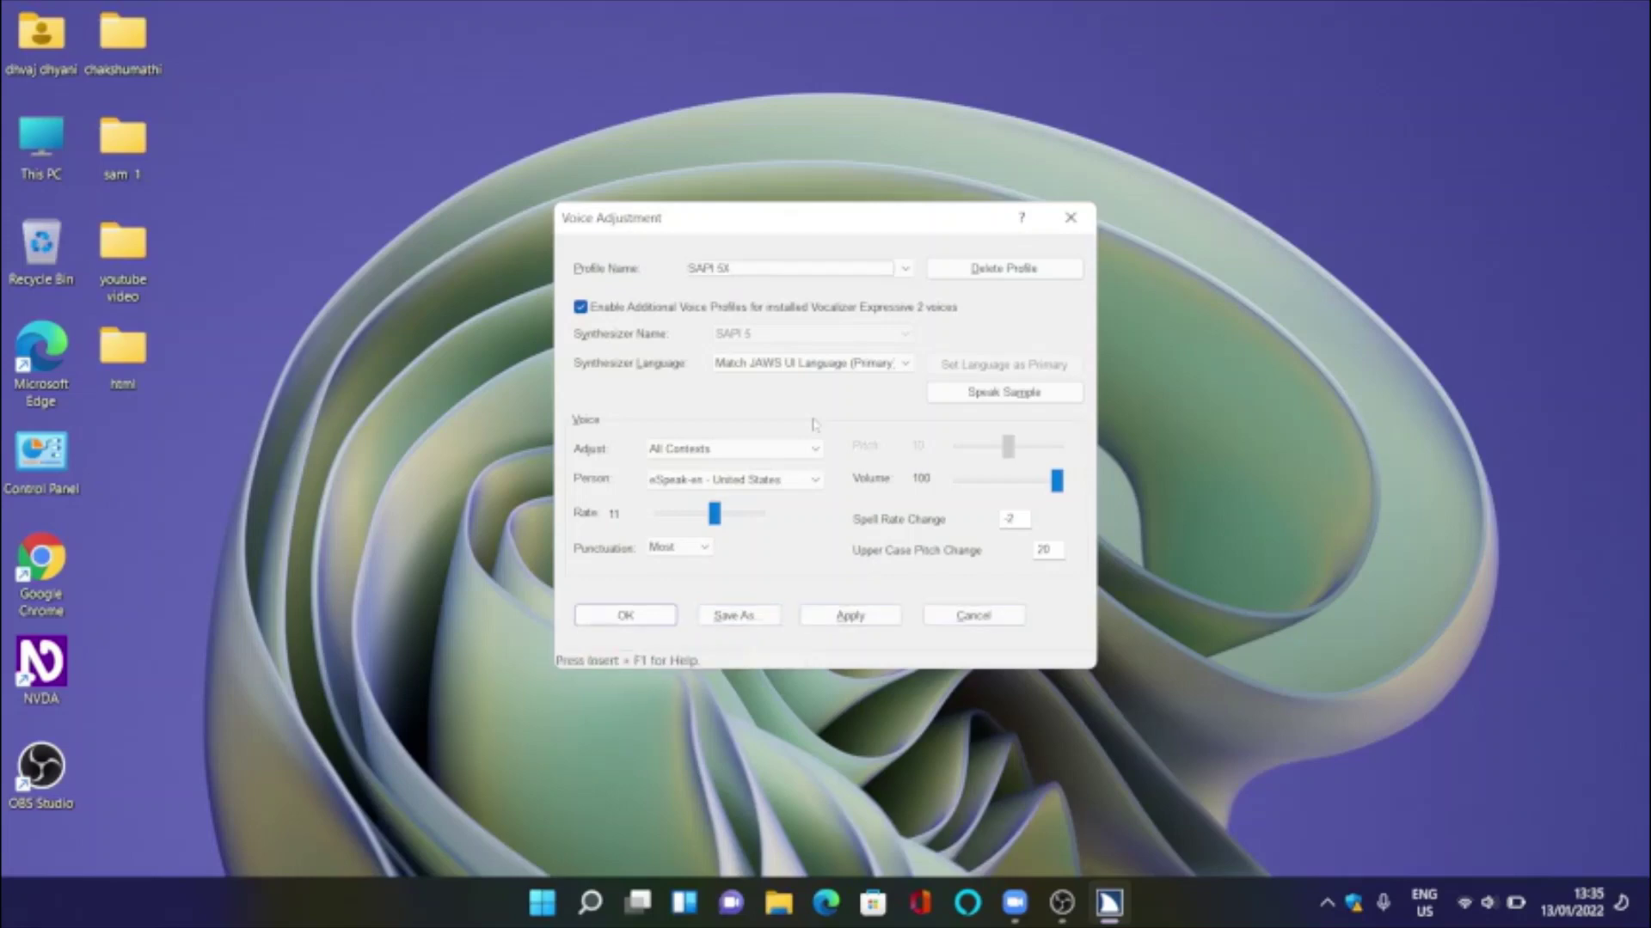
pyautogui.press('Tab')
pyautogui.press('Tab')
pyautogui.press('Tab')
pyautogui.press('Tab')
pyautogui.press('Tab')
pyautogui.press('Tab')
pyautogui.press('Tab')
pyautogui.press('Tab')
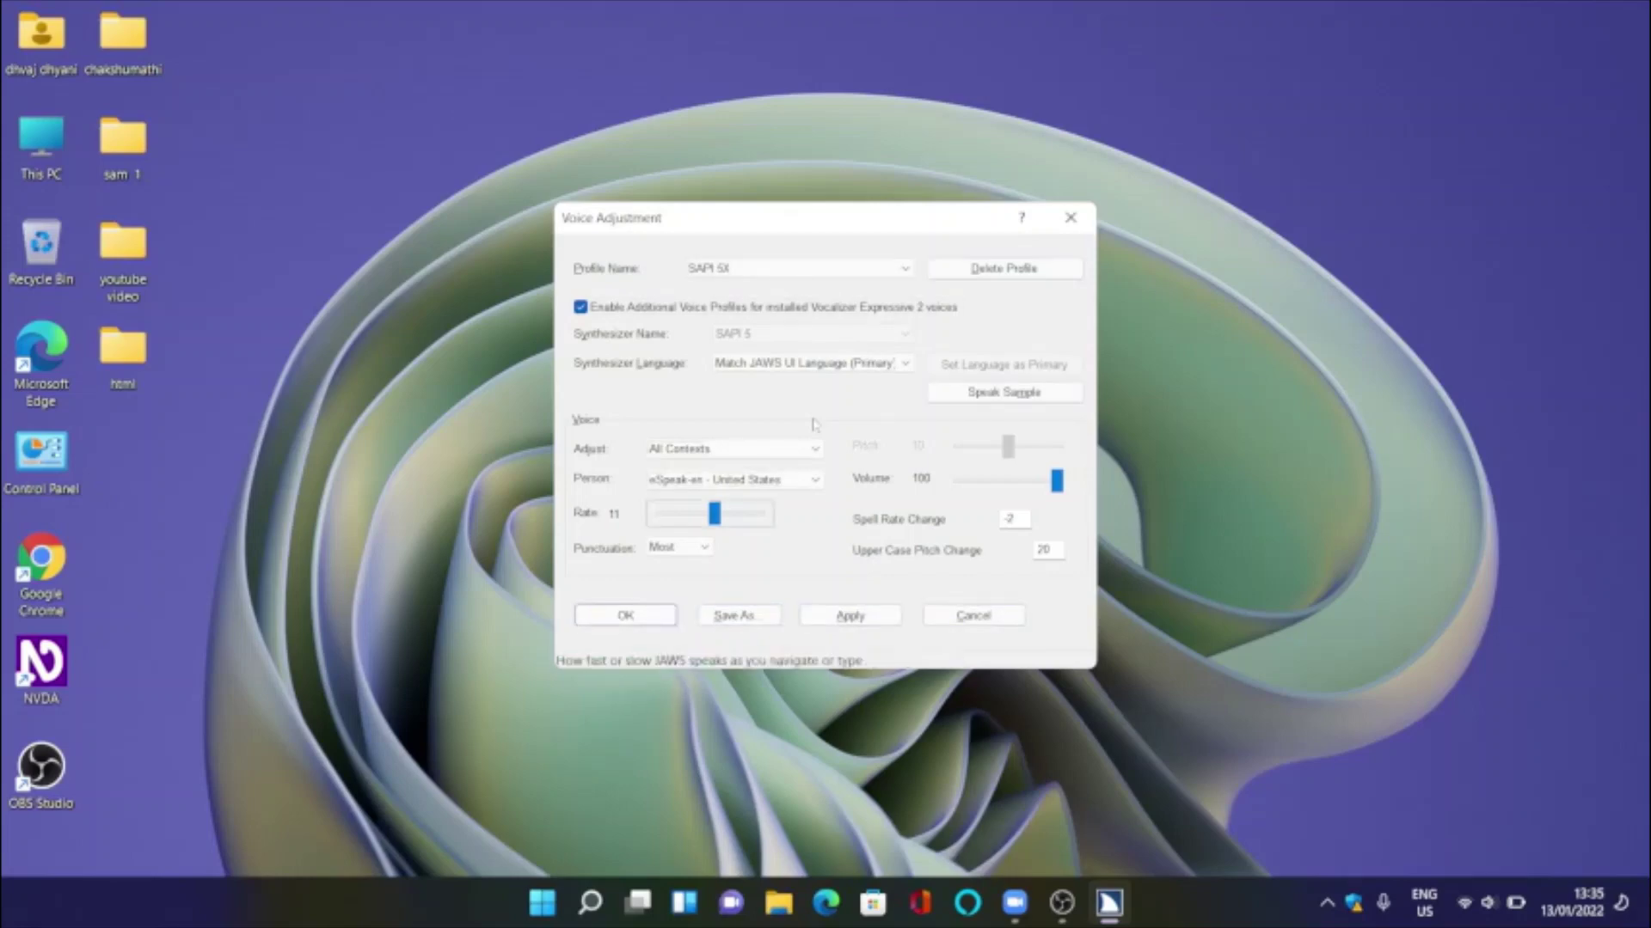
pyautogui.press('Tab')
pyautogui.press('Tab')
pyautogui.press('Tab')
pyautogui.press('Tab')
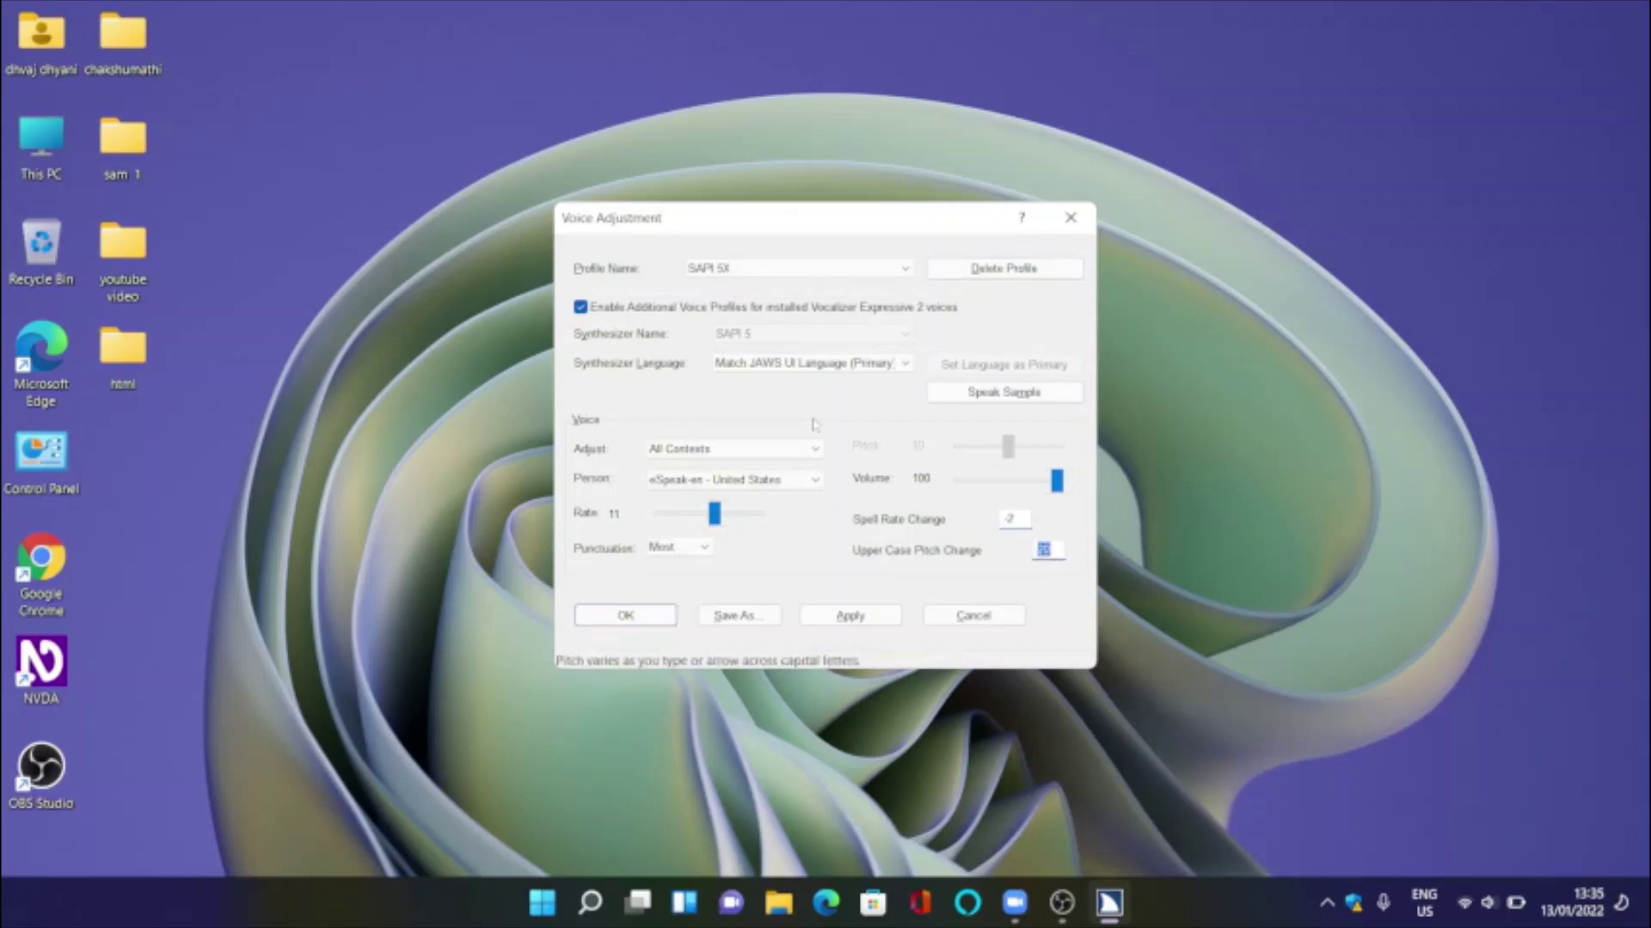
pyautogui.press('Tab')
pyautogui.press('Tab')
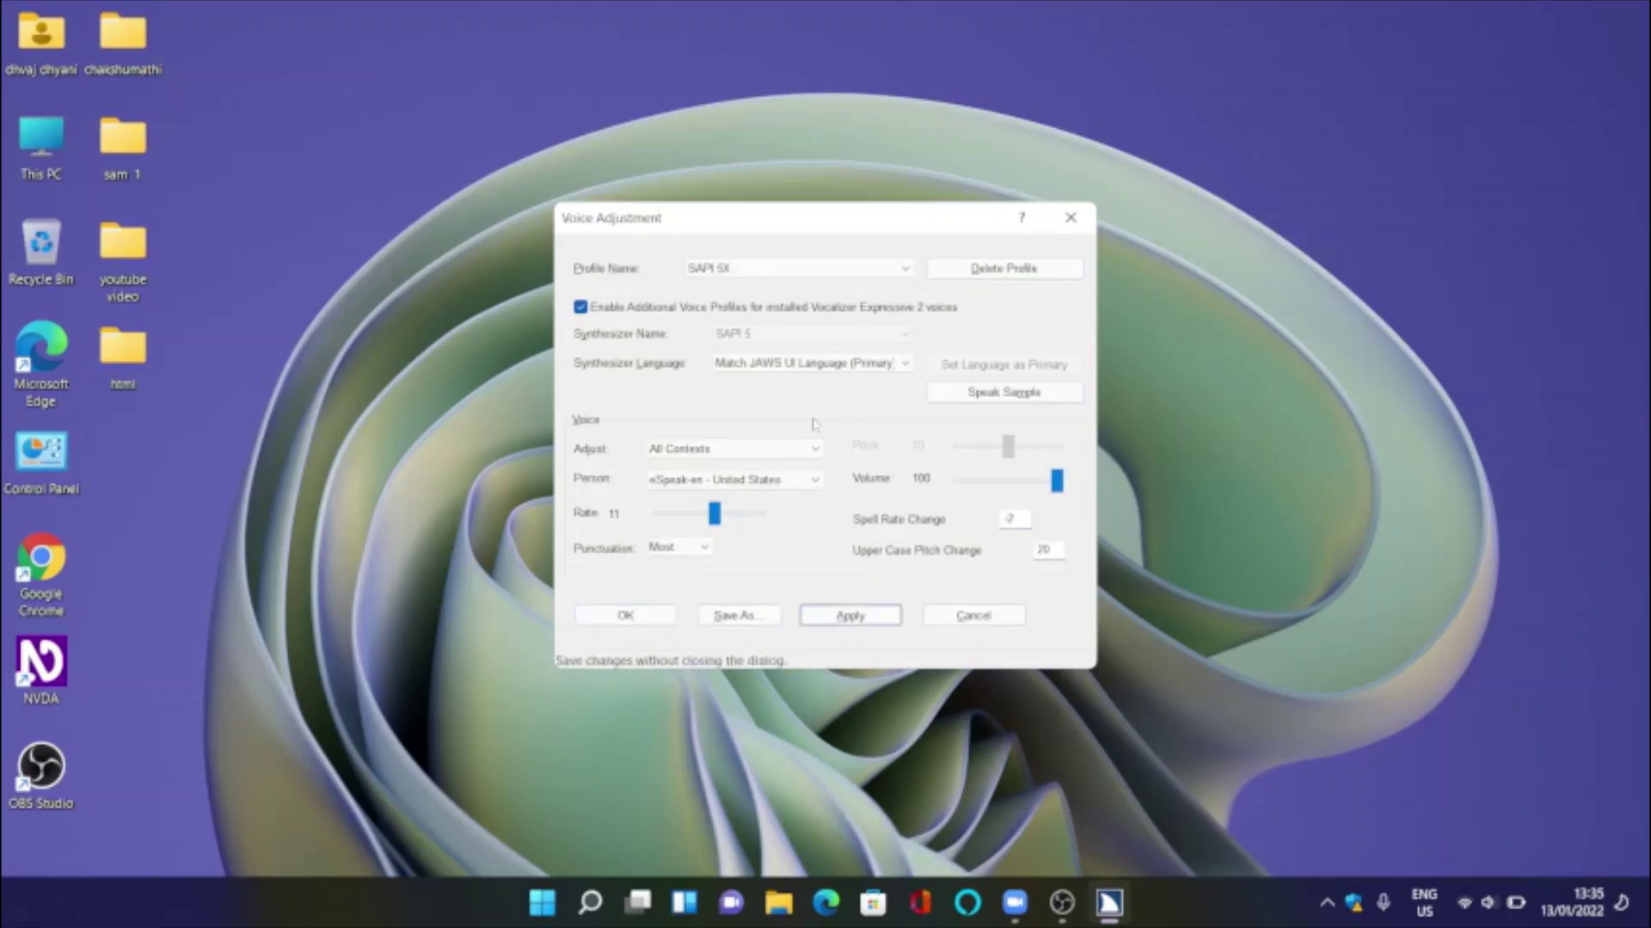
pyautogui.press('space')
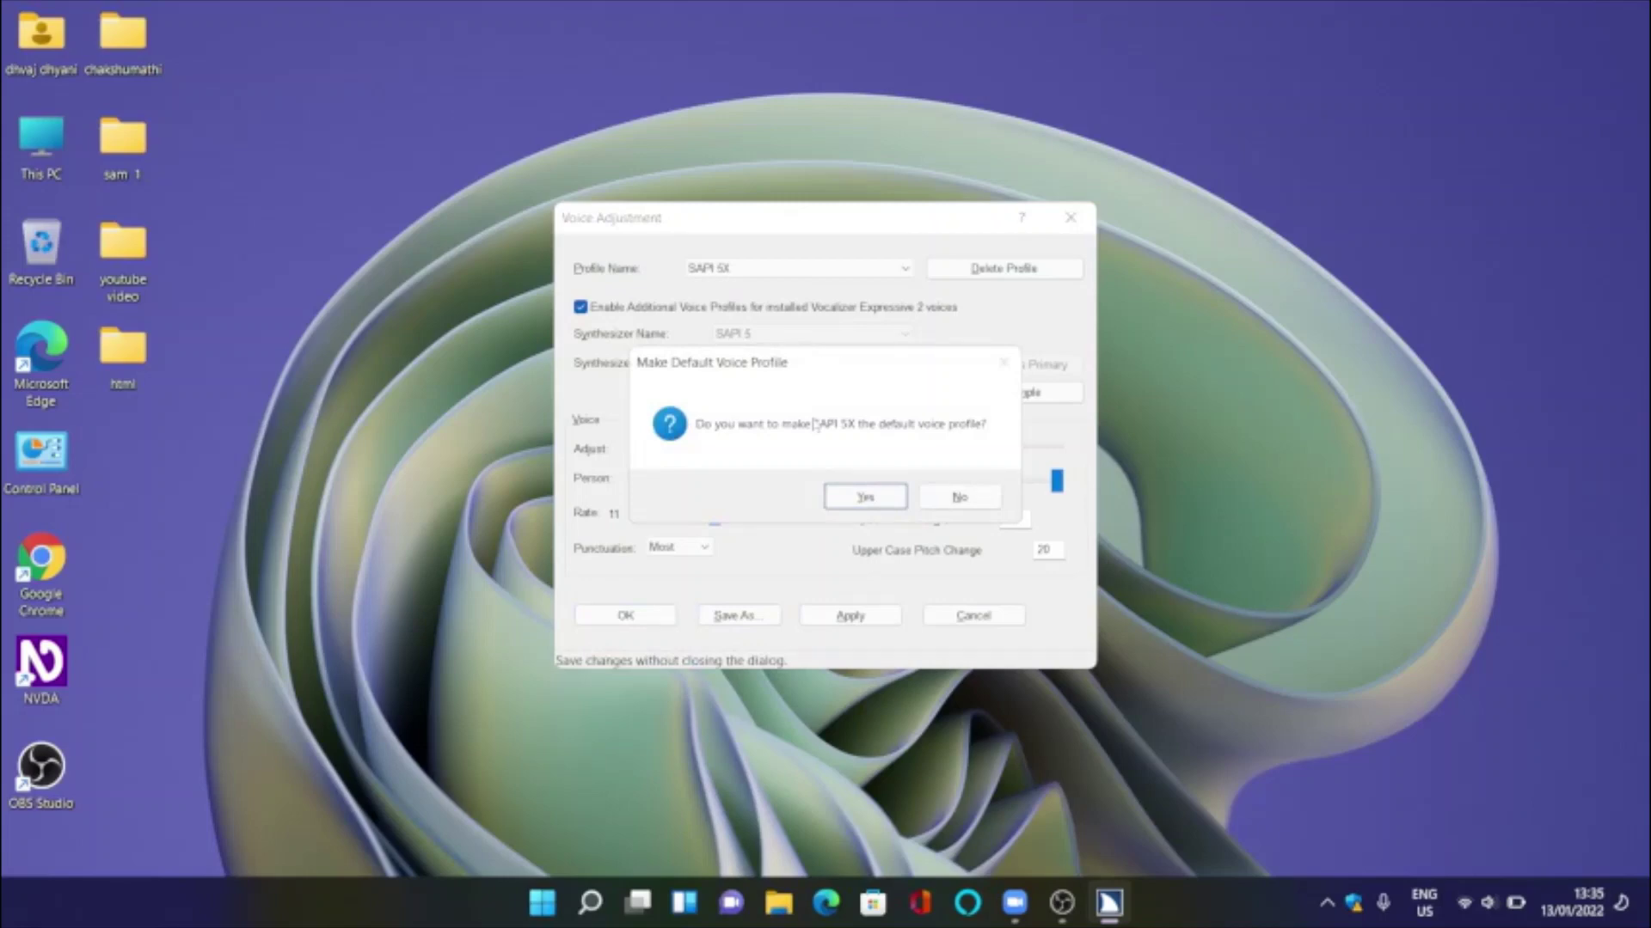
pyautogui.press('Return')
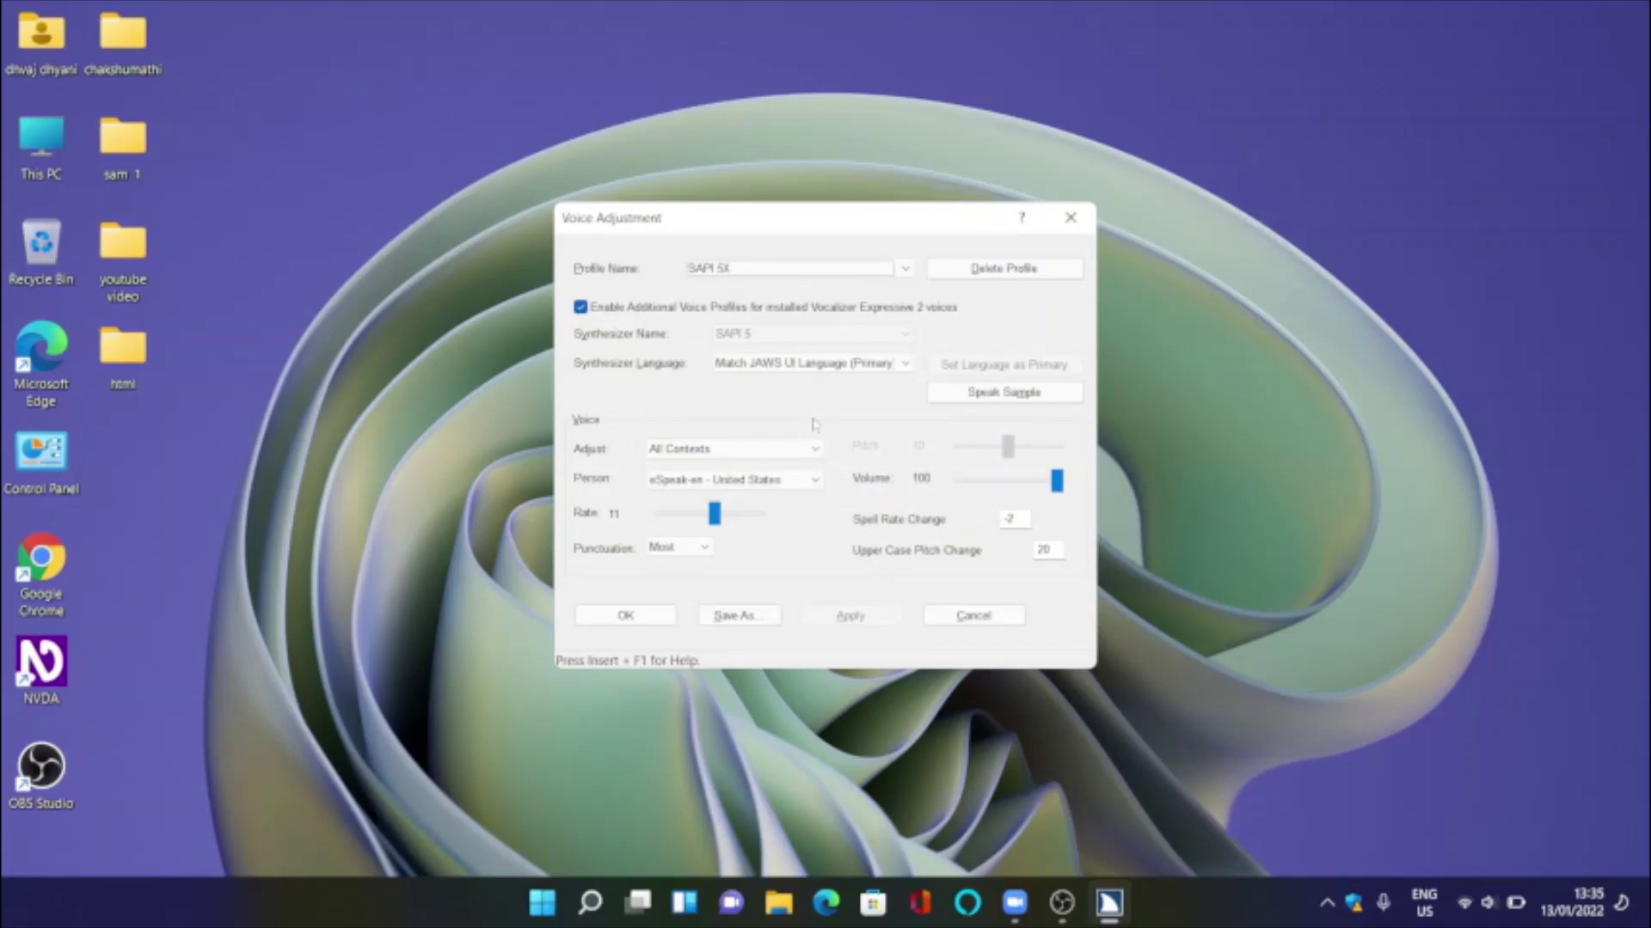
# - Accept and close the Voice Adjustment dialog, and open the Select a Voice Profile dialog
pyautogui.hotkey('shift', 'Tab')
pyautogui.hotkey('shift', 'Tab')
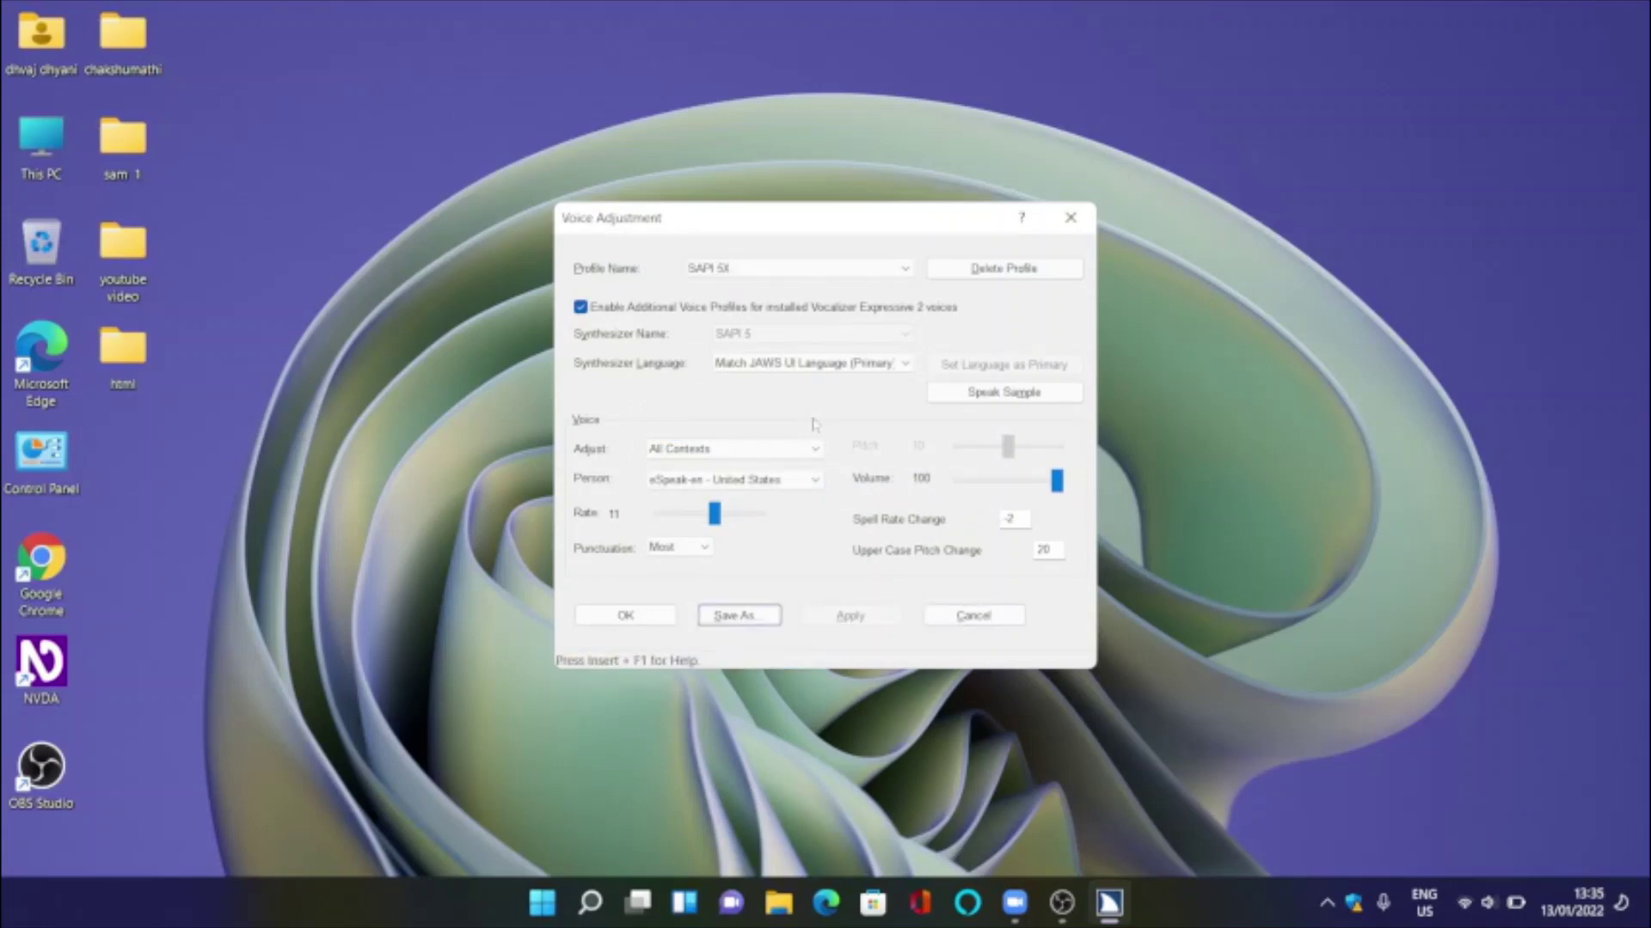
pyautogui.hotkey('shift', 'Tab')
pyautogui.press('Return')
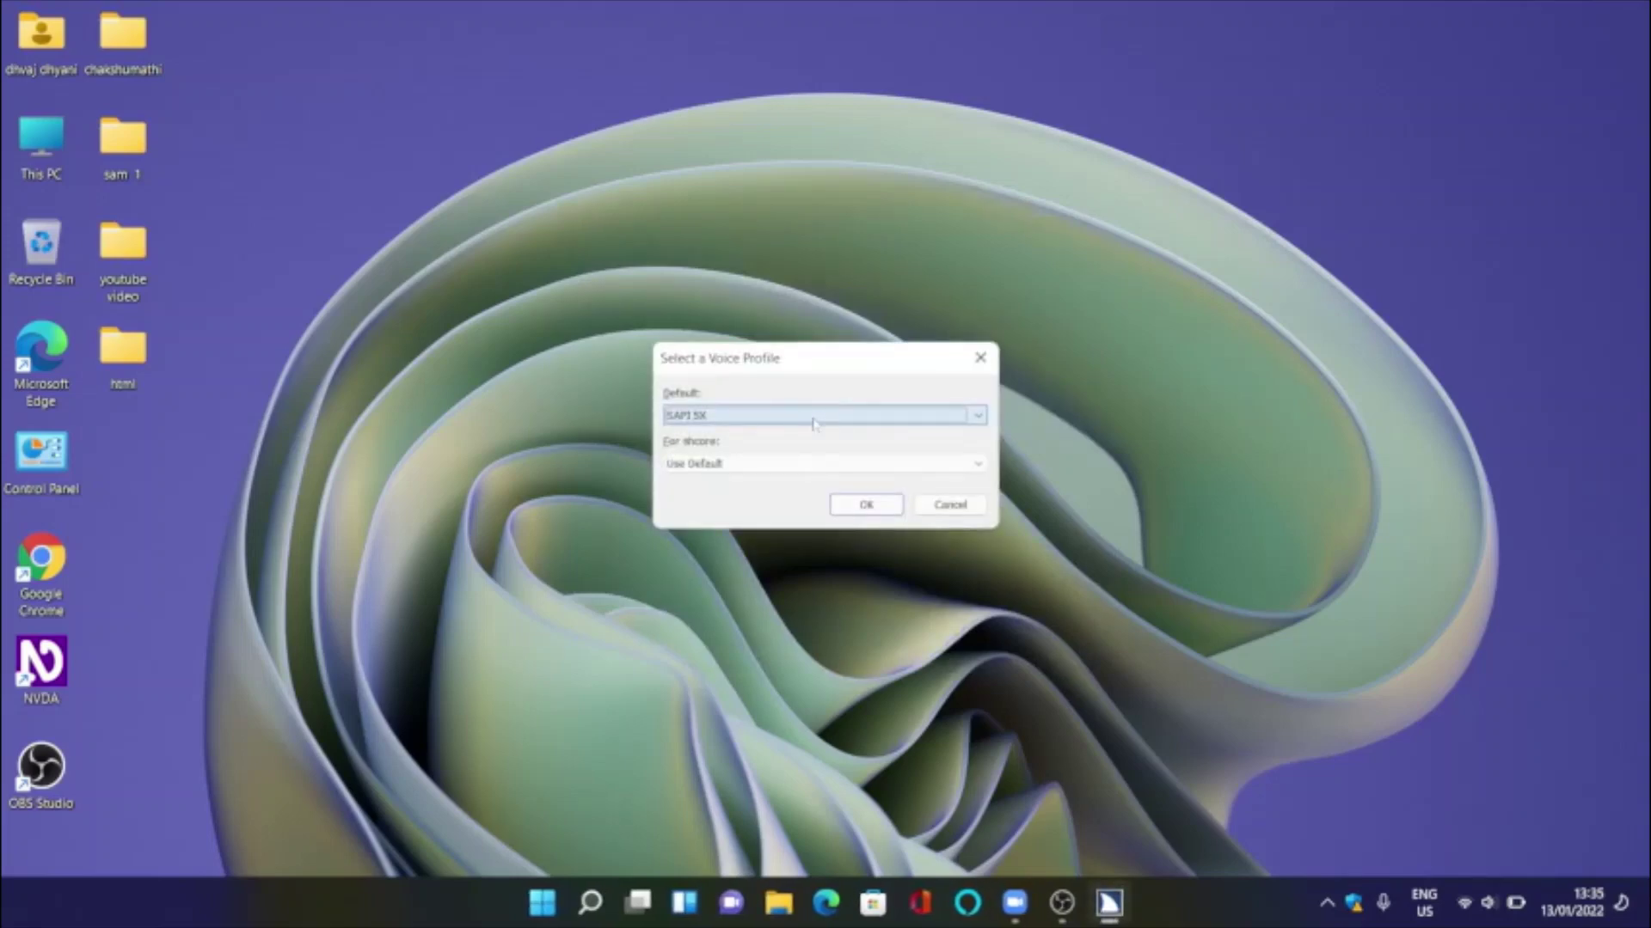
# - Set the default voice profile to e speak and test its speech by opening and closing the Start menu
pyautogui.press('Down')
pyautogui.press('Return')
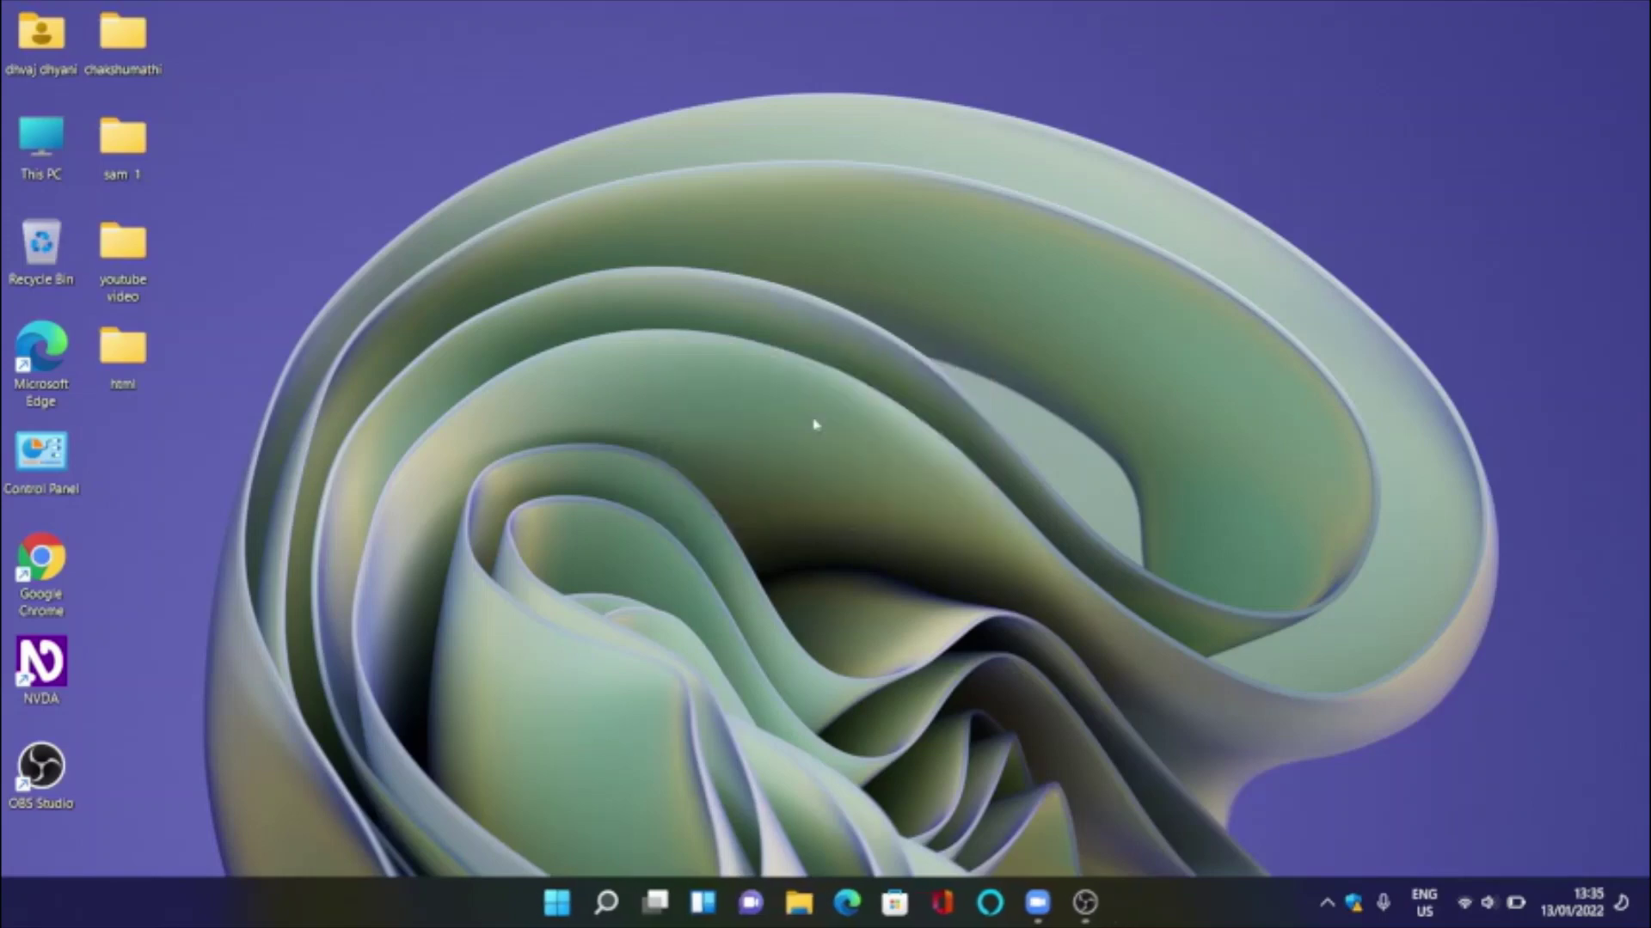
pyautogui.press('super')
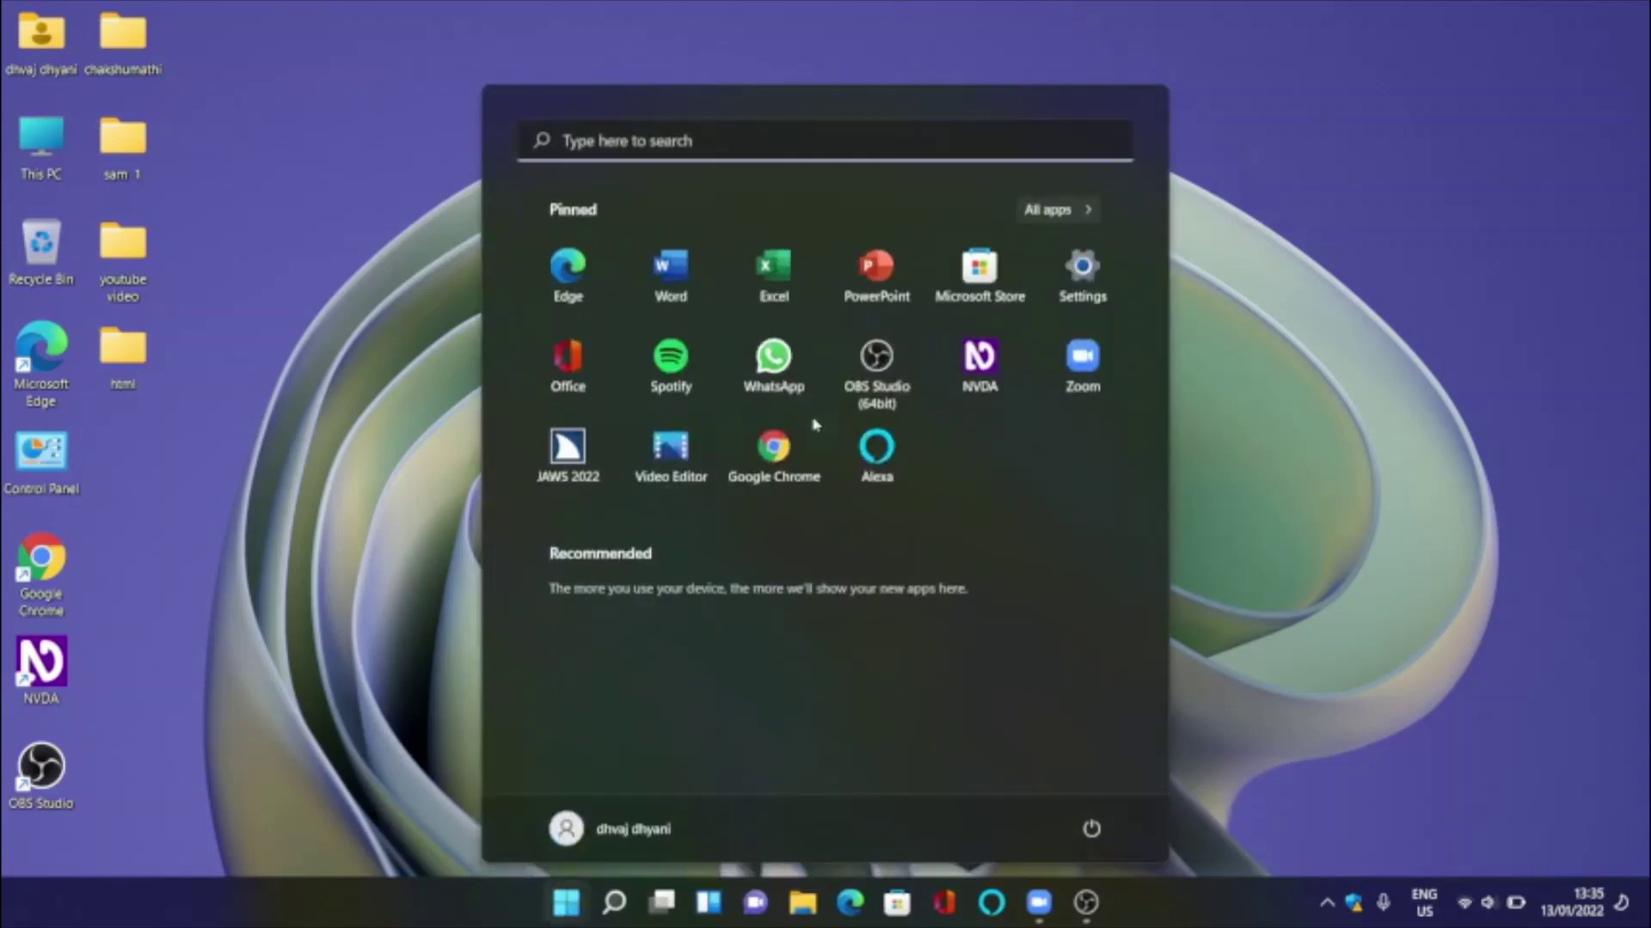
pyautogui.press('Escape')
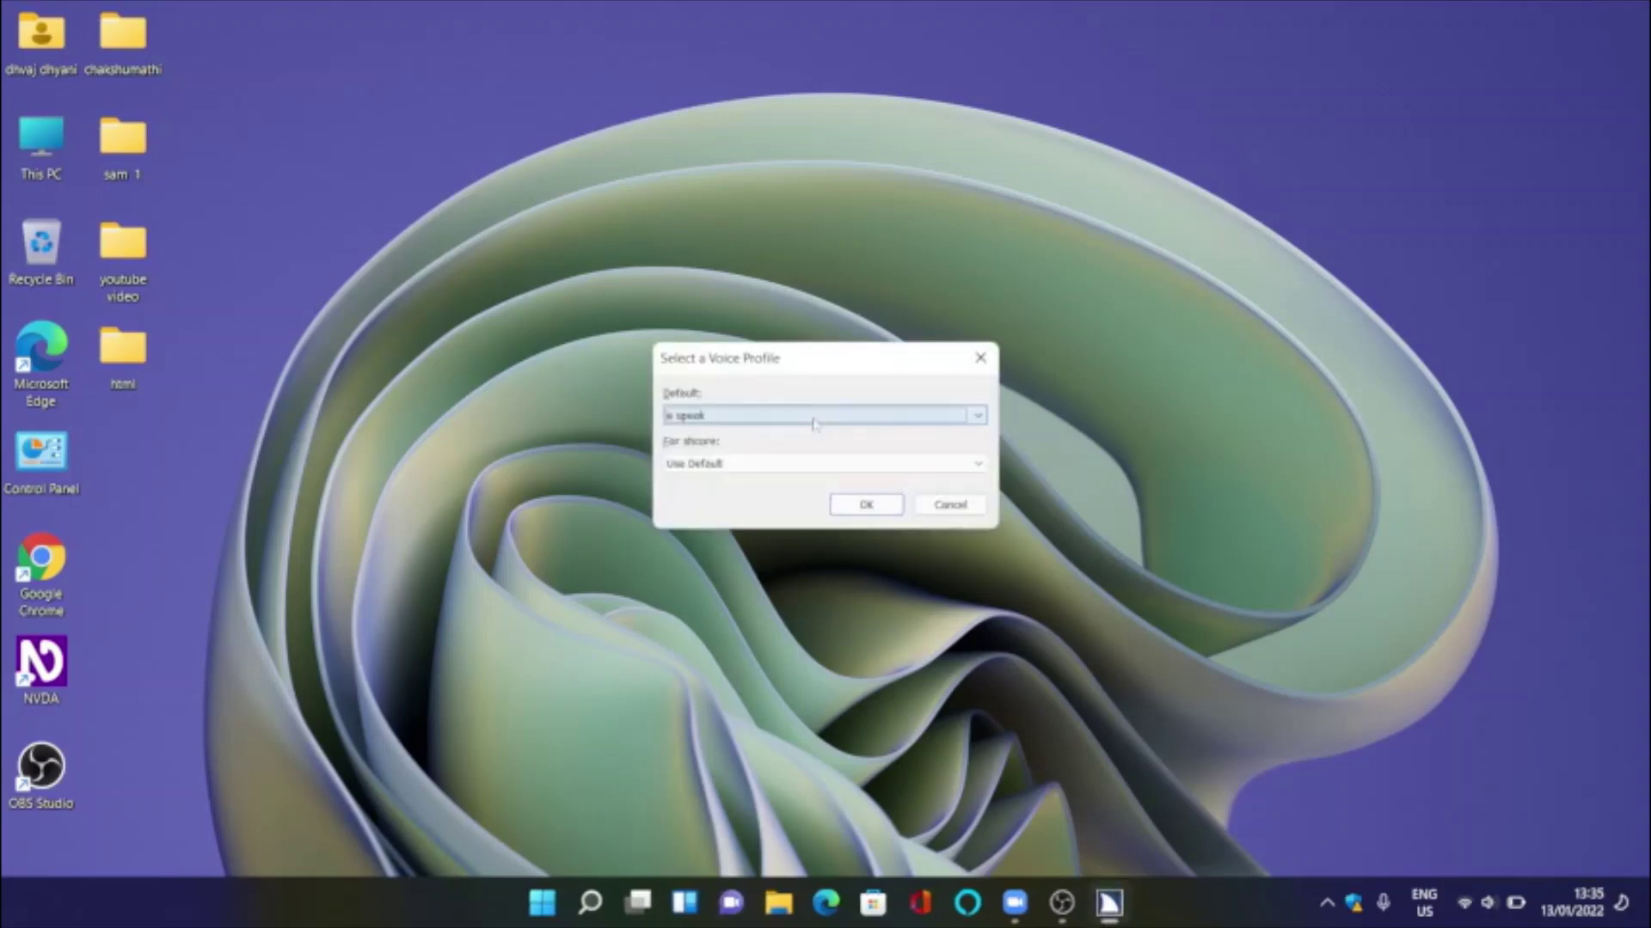
pyautogui.press('Return')
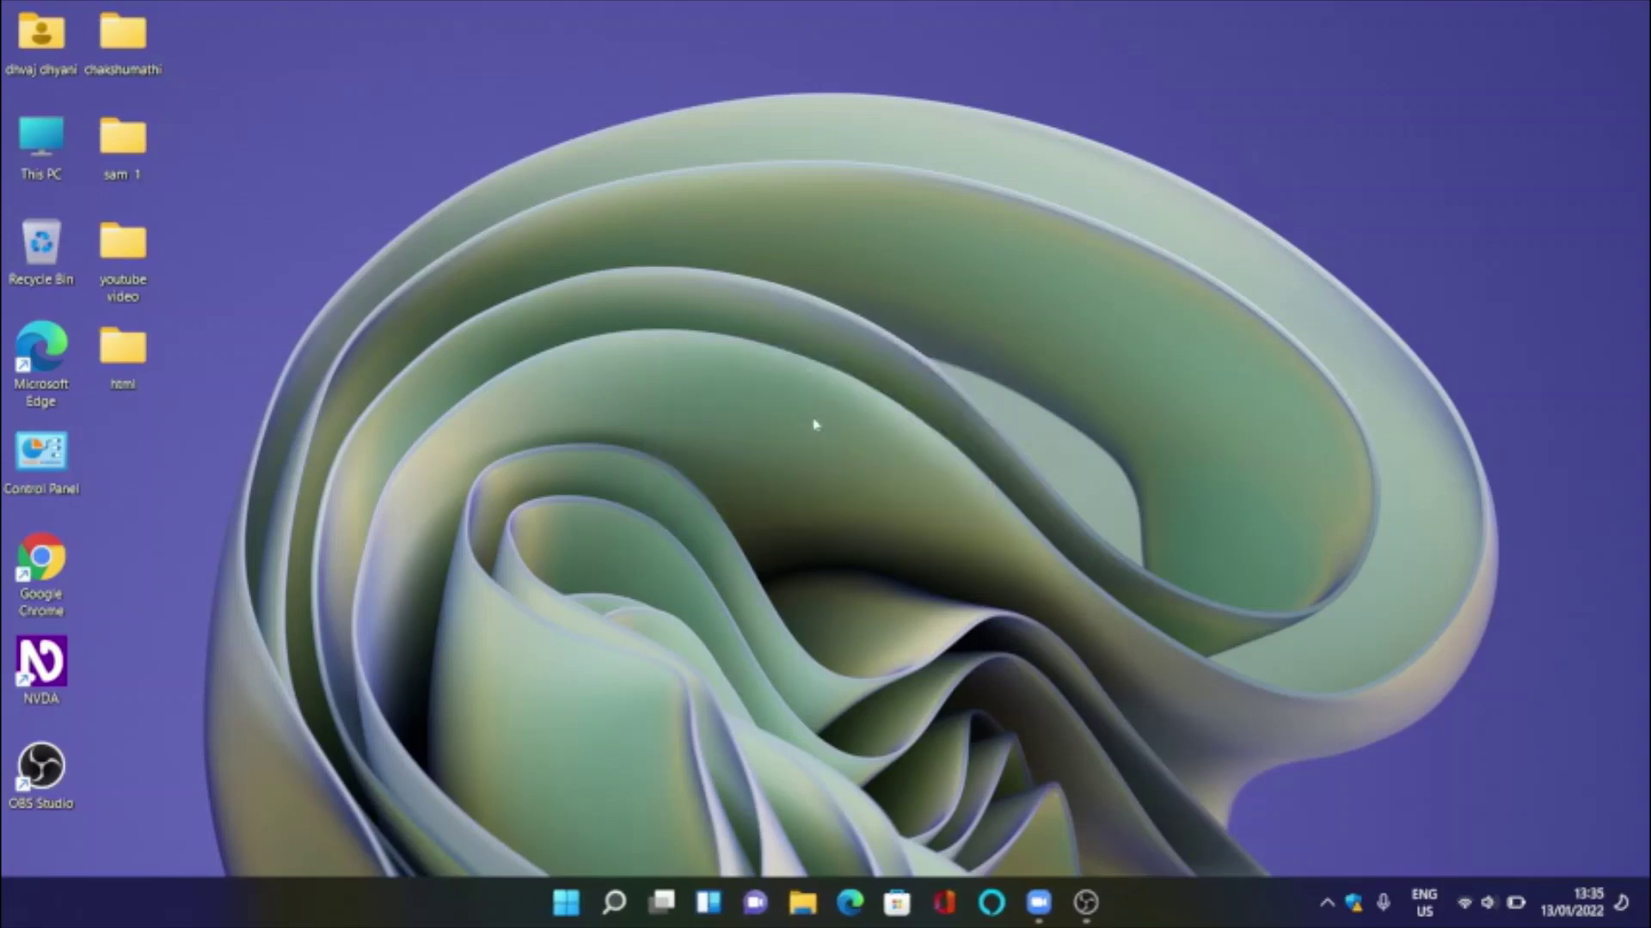
pyautogui.press('super')
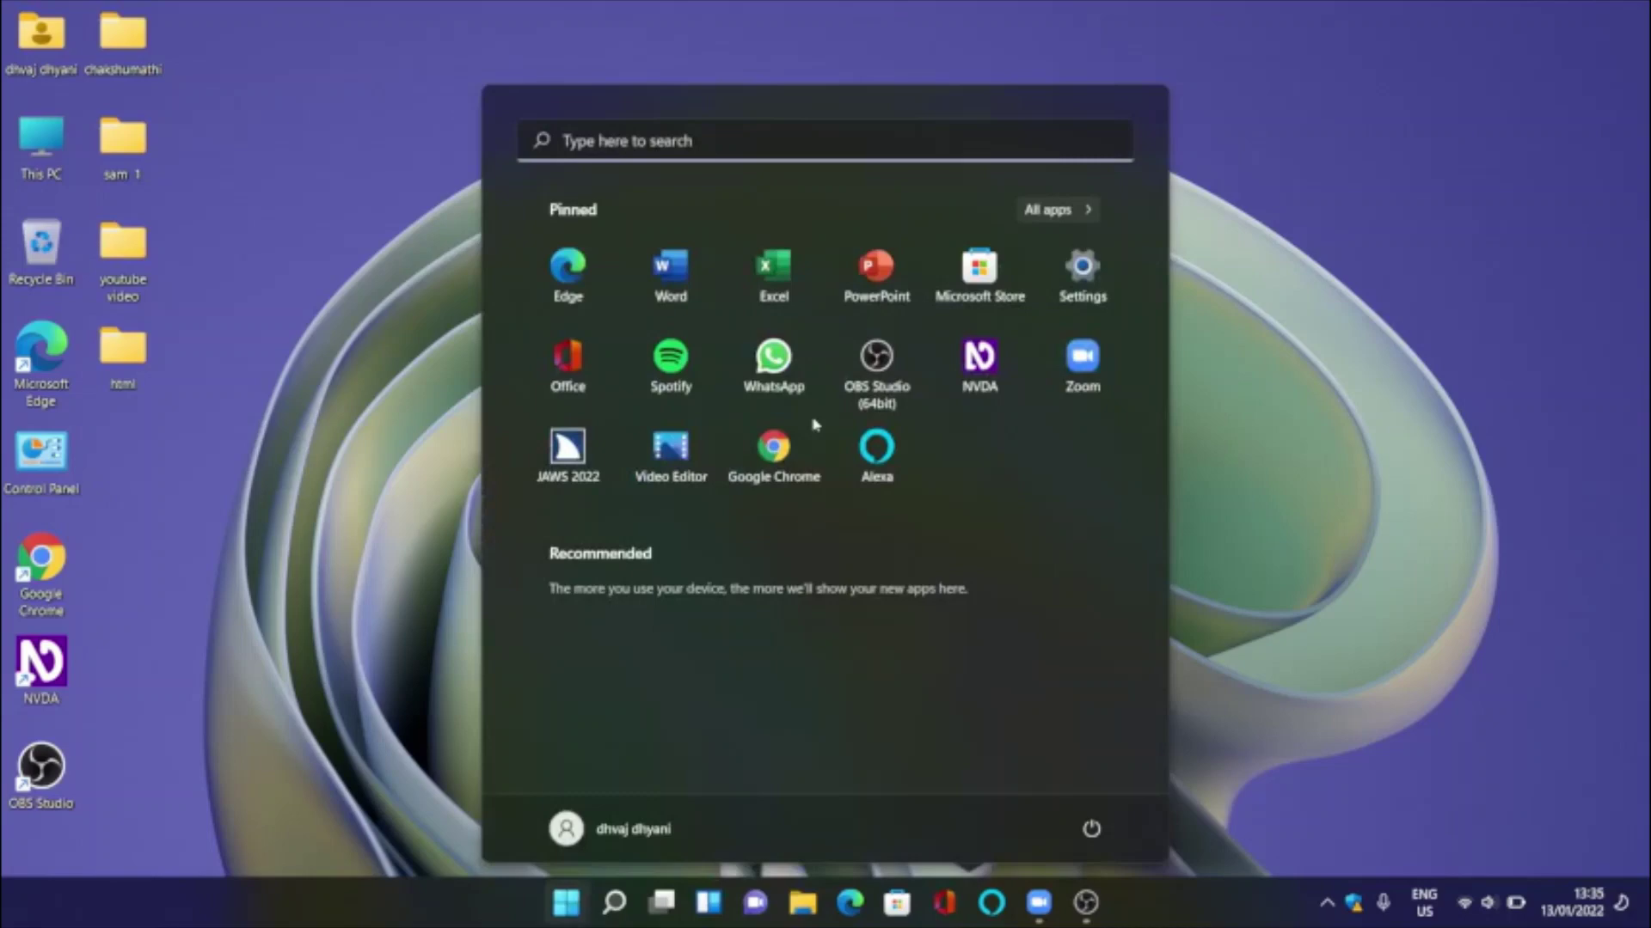
pyautogui.press('Escape')
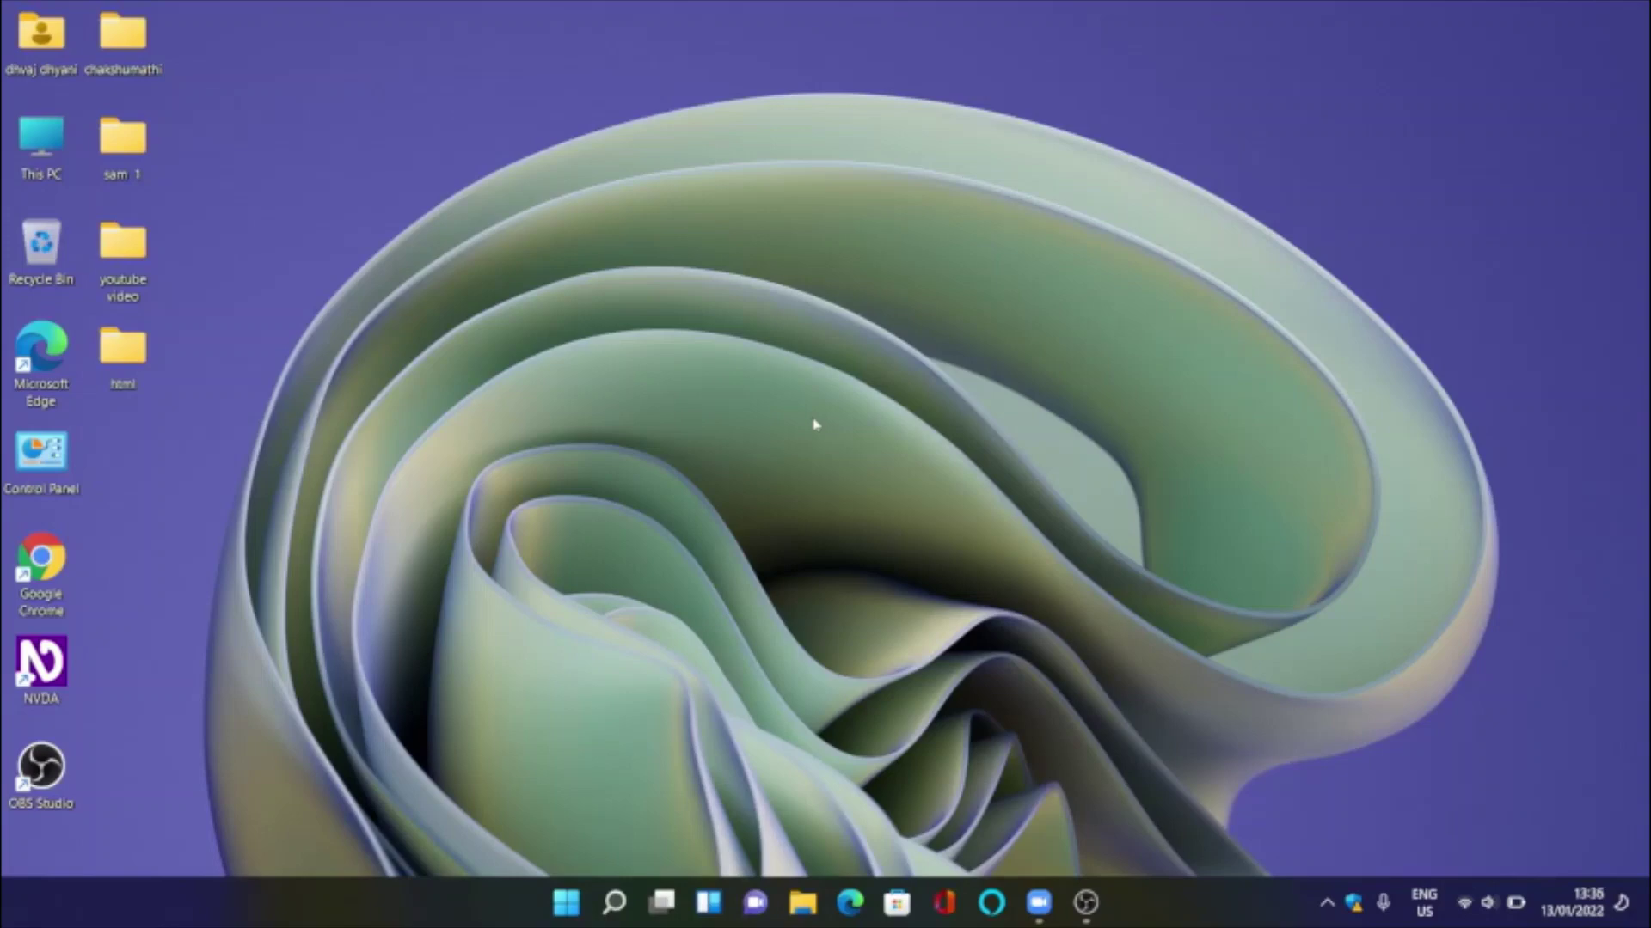
pyautogui.click(1086, 902)
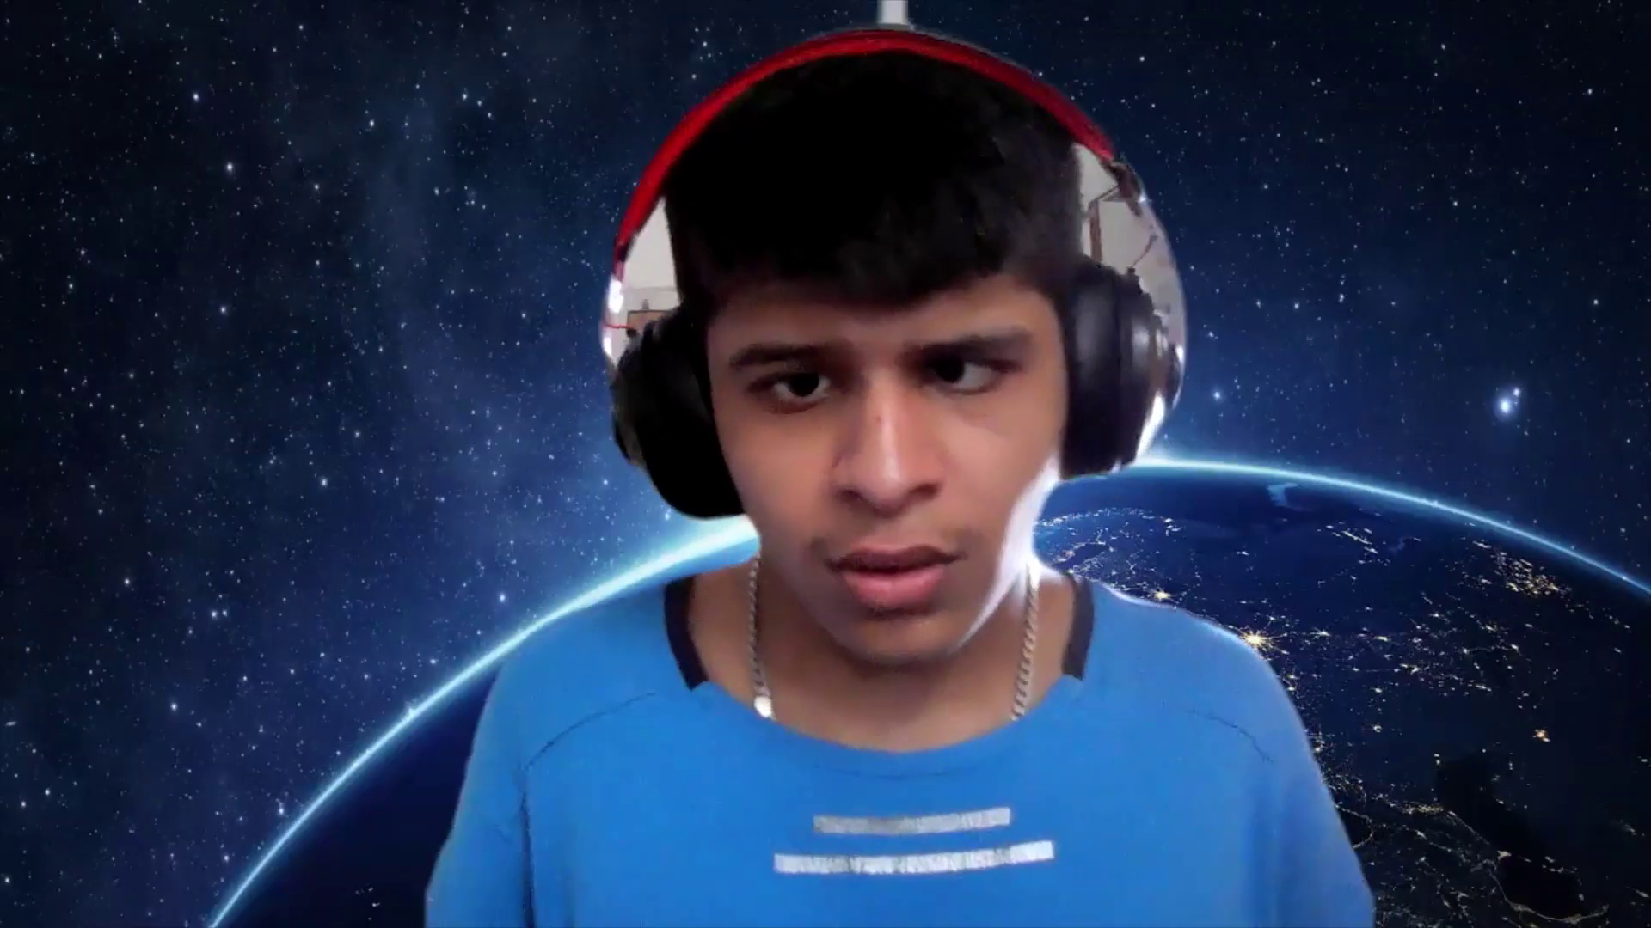